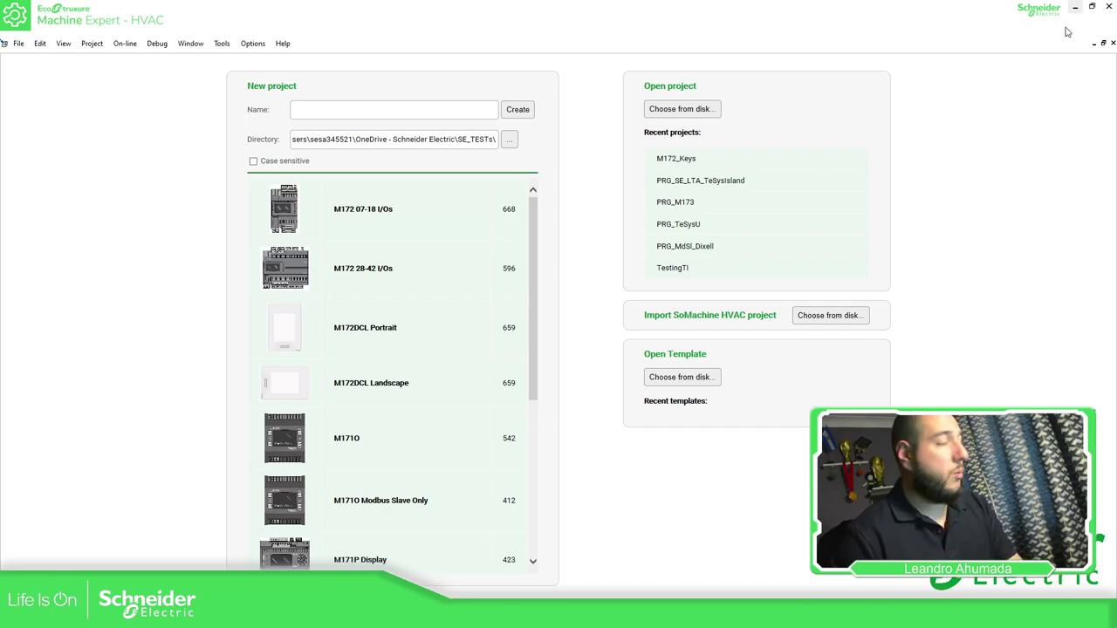
# Step: Name the new project PRG_Mb and create it from the M172 07-18 I/Os model
pyautogui.click(366, 109)
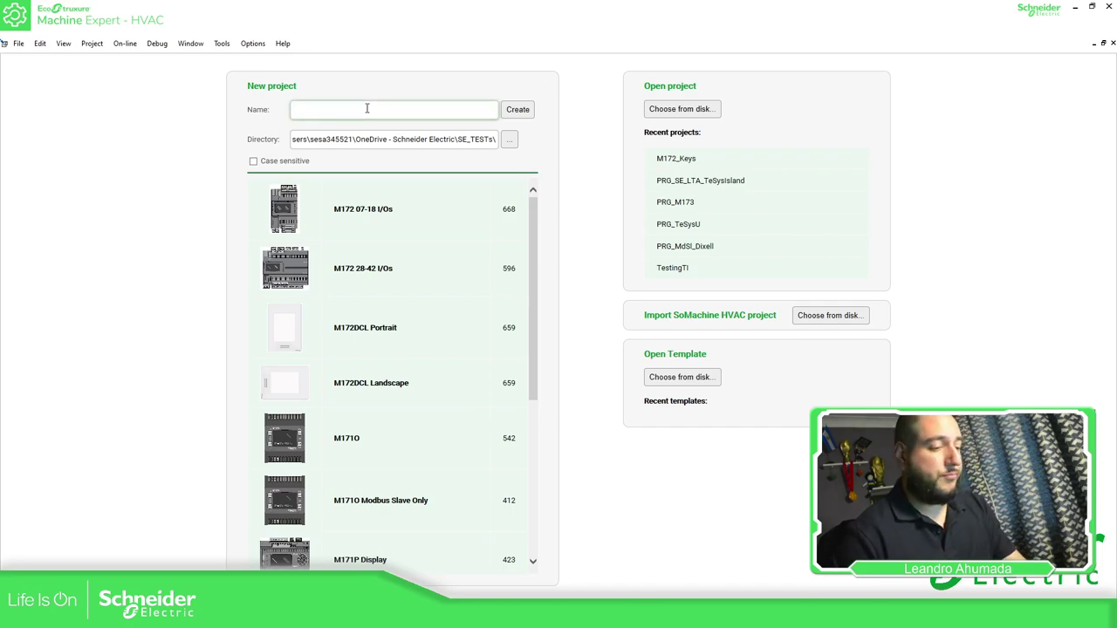
pyautogui.write('PR')
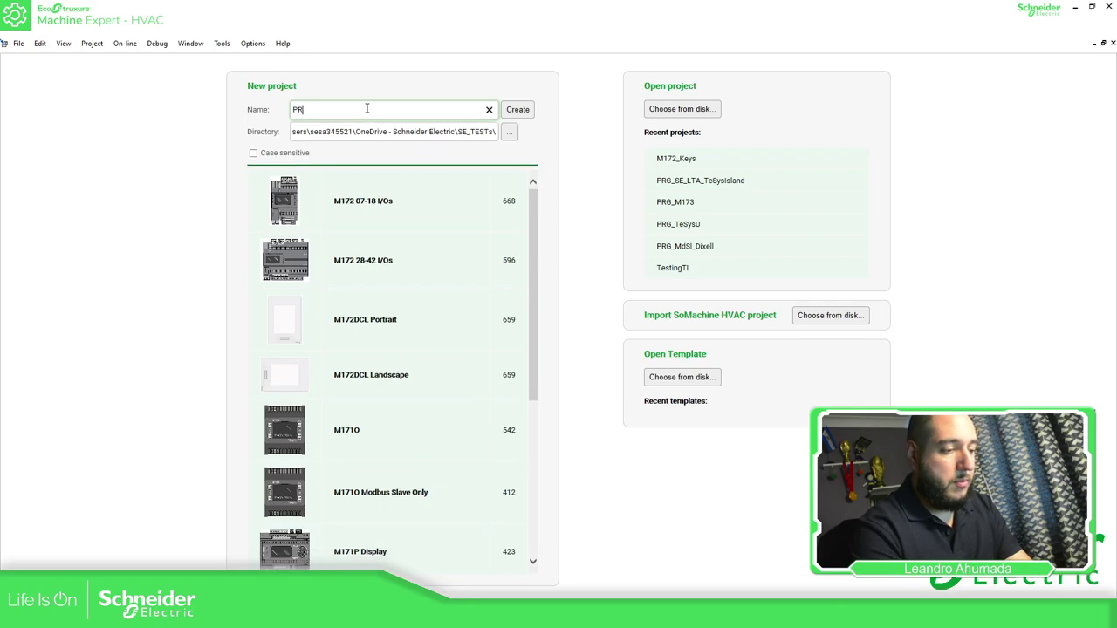
pyautogui.write('G_Mb')
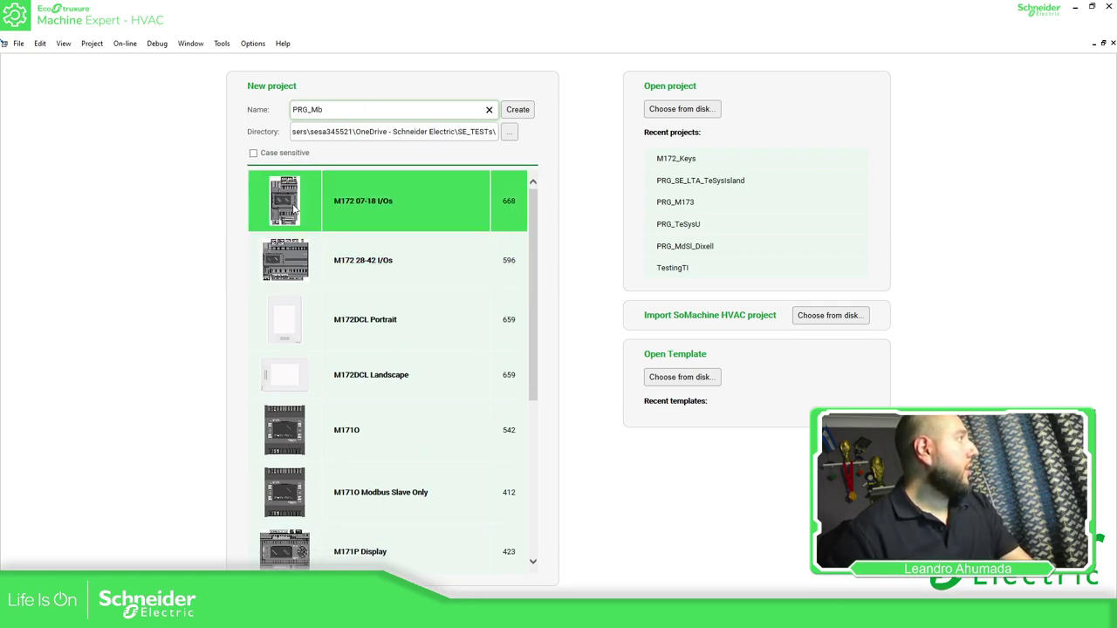
pyautogui.doubleClick(468, 213)
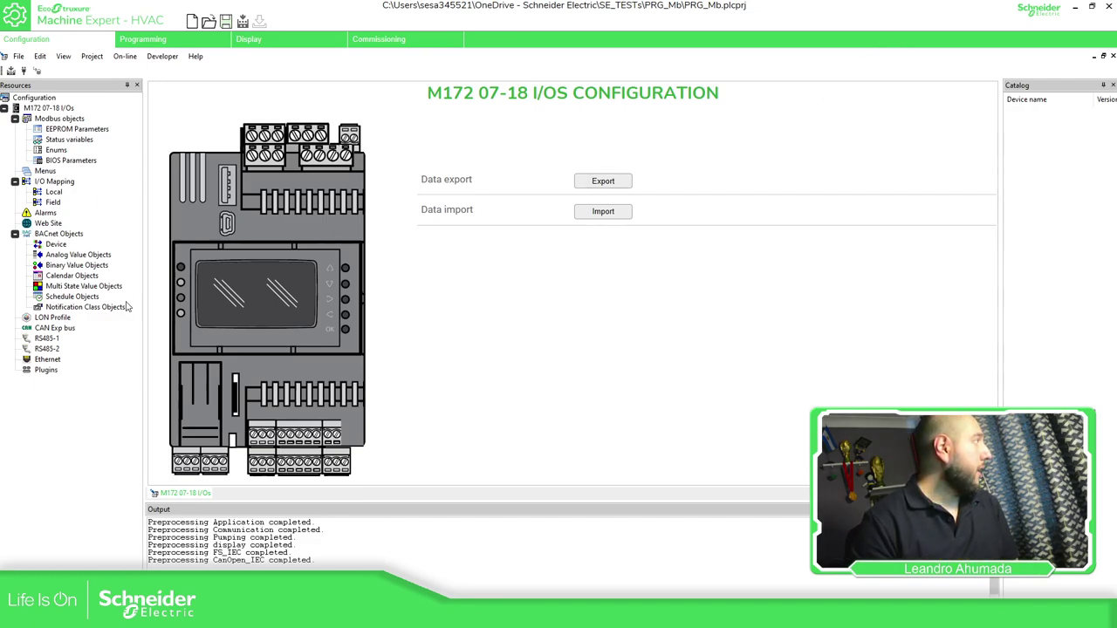
# Step: Compare the RS485-1 and RS485-2 port configurations, finishing on RS485-2
pyautogui.click(52, 339)
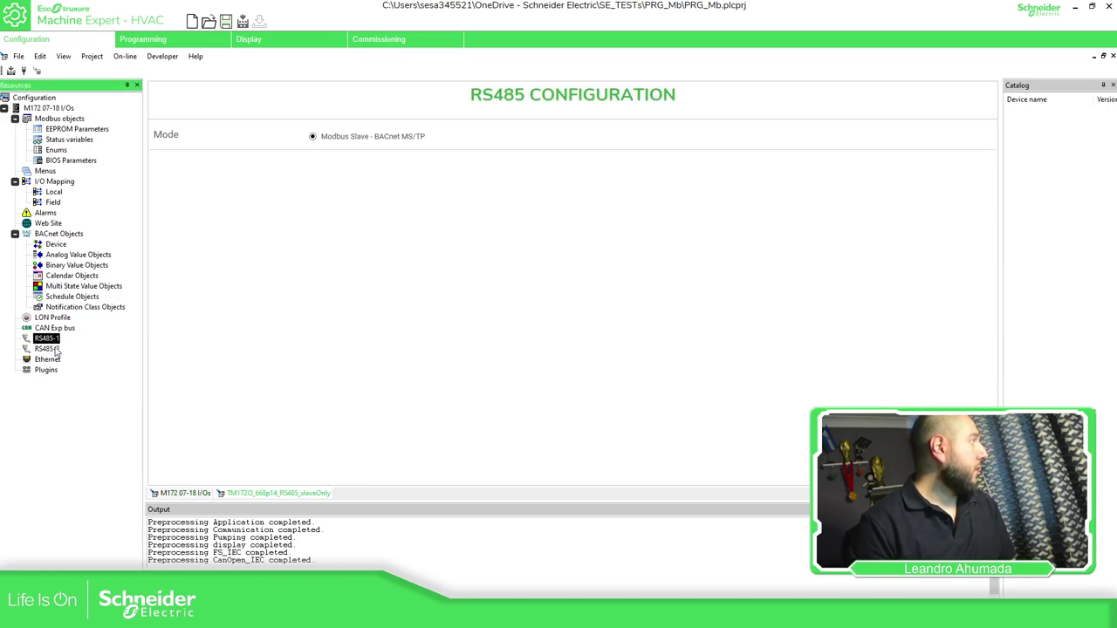
pyautogui.click(48, 349)
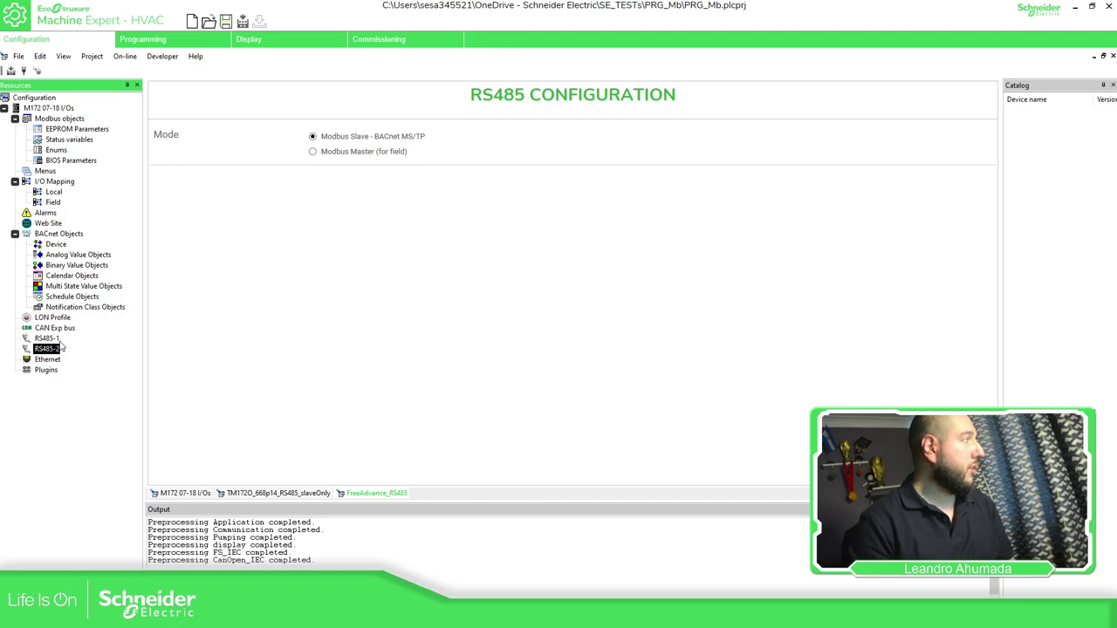
pyautogui.click(56, 339)
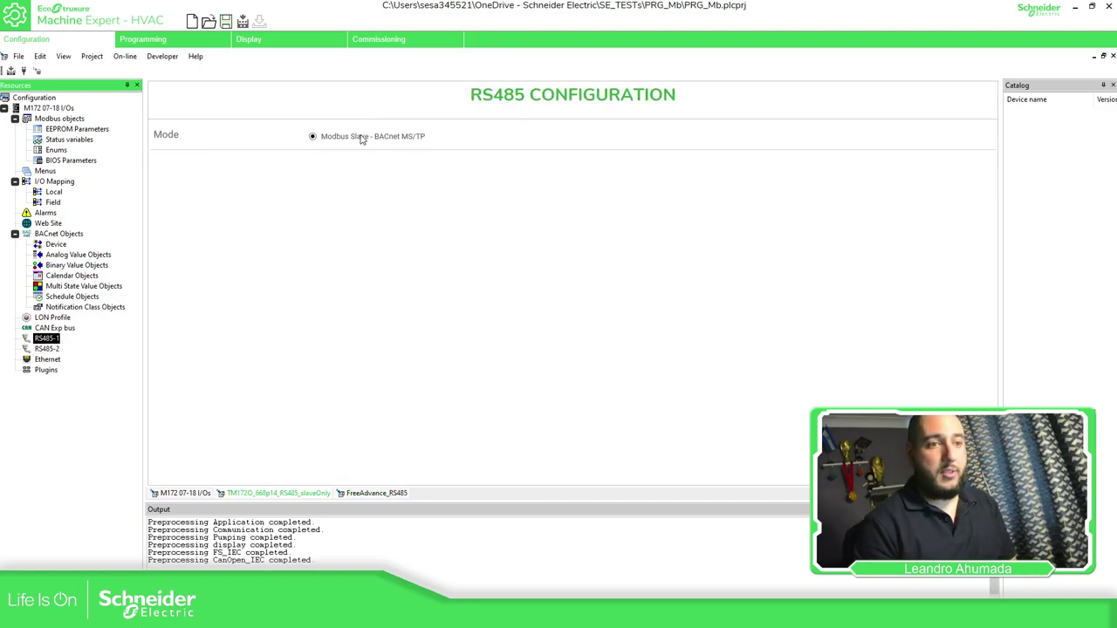
pyautogui.click(54, 350)
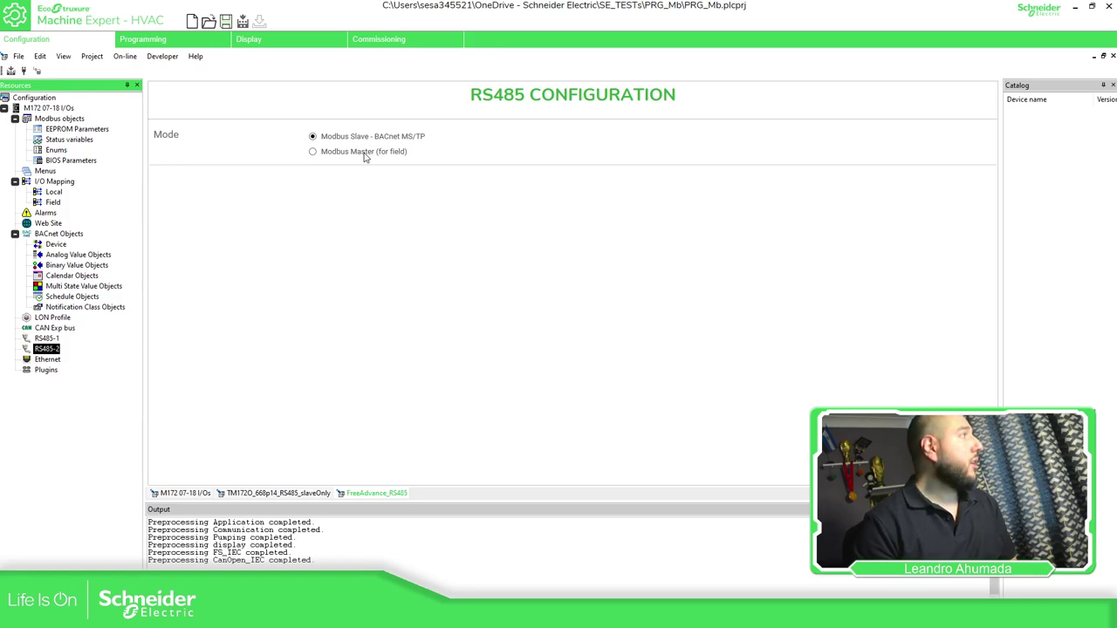
# Step: Make RS485-2 a Modbus Master (for field), then view the M172 07-18 I/Os overview
pyautogui.click(314, 154)
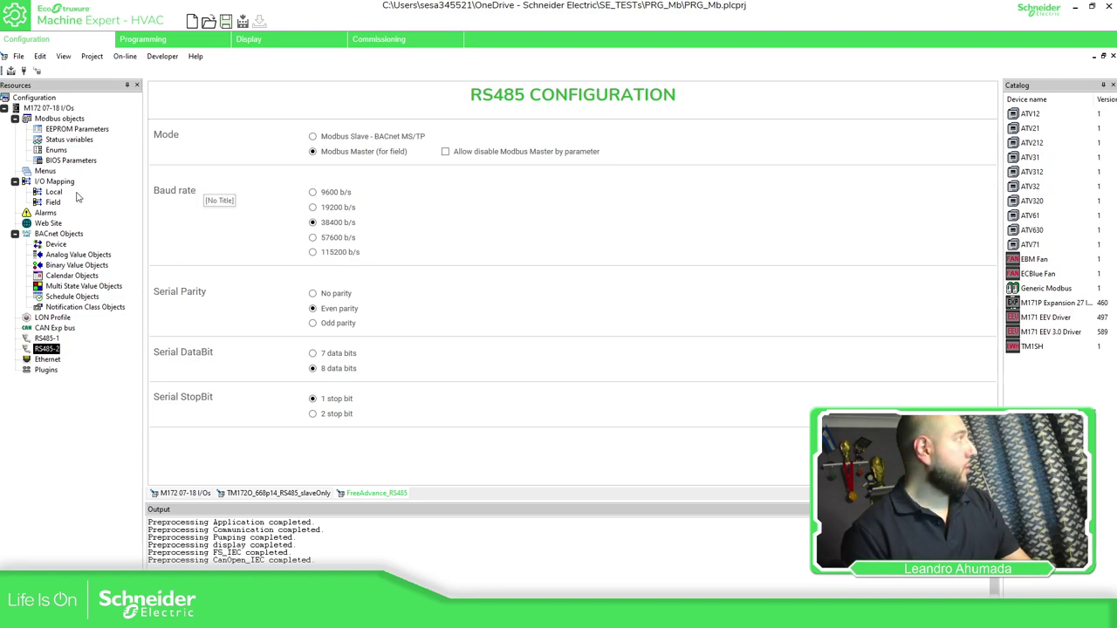
pyautogui.click(48, 109)
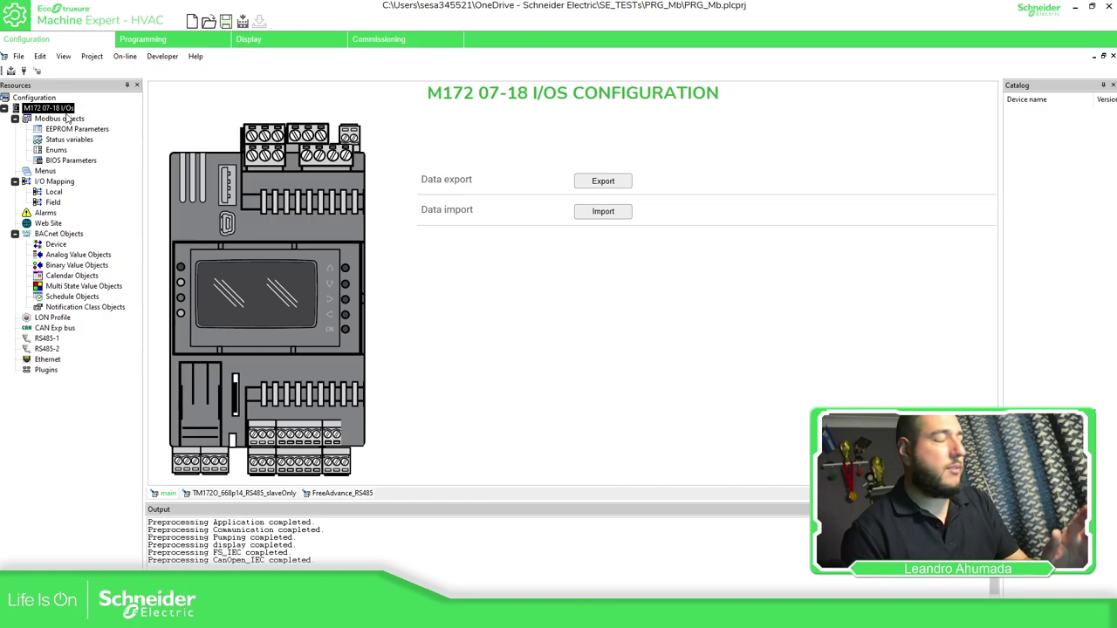
# Step: In BIOS Parameters, select the RS485-2 on-board rows 21–26, starting at Addr_RS485_OB
pyautogui.click(78, 162)
pyautogui.scroll(-3, 301, 215)
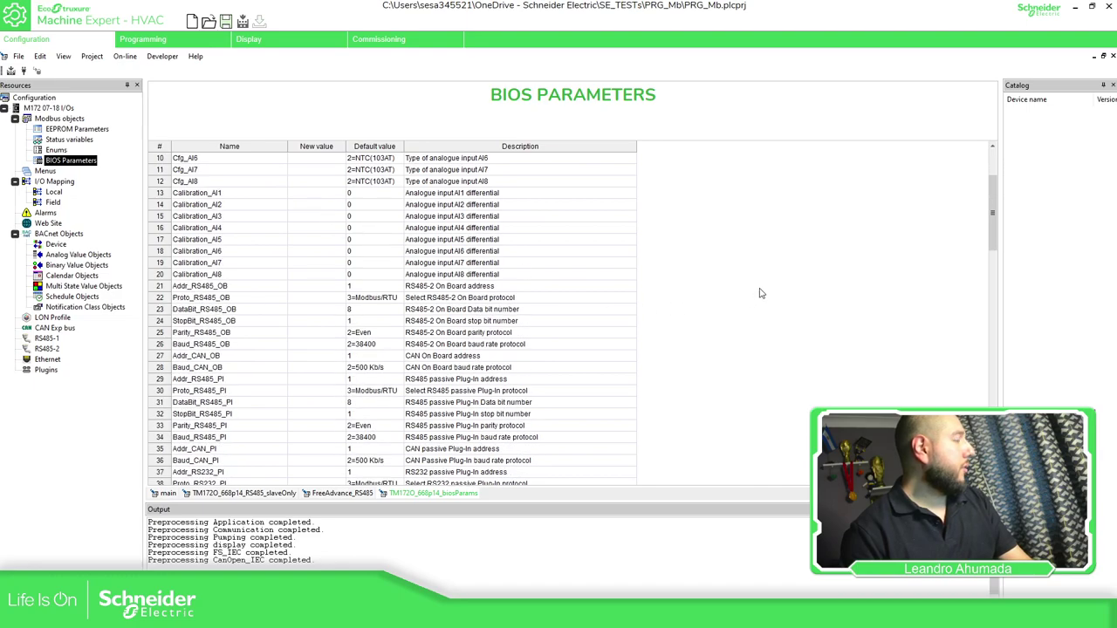
pyautogui.scroll(-2, 760, 293)
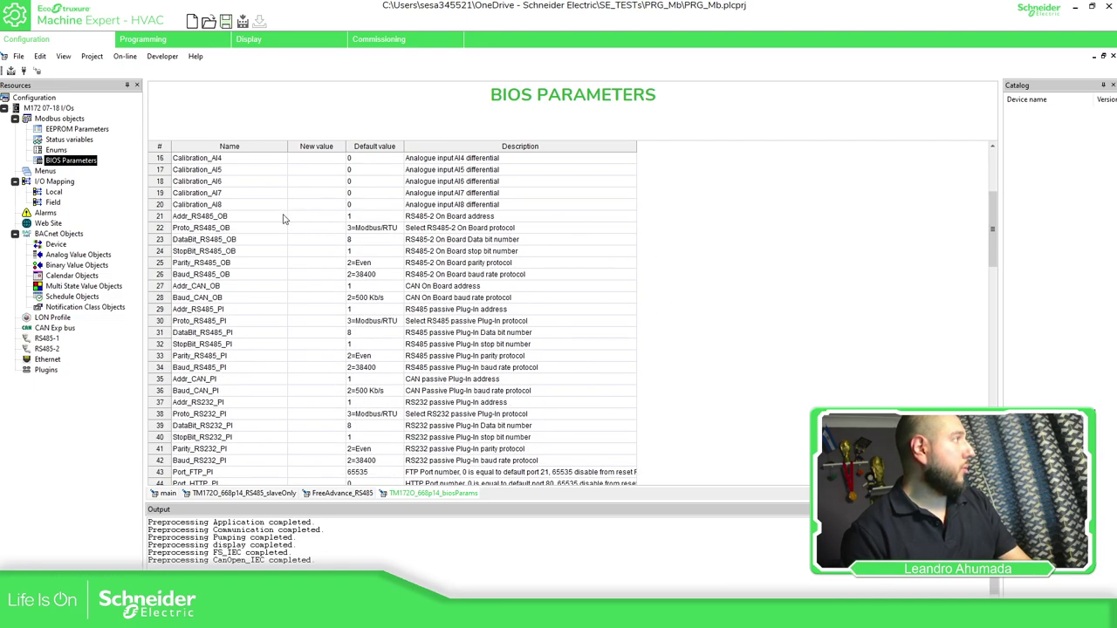
pyautogui.click(162, 216)
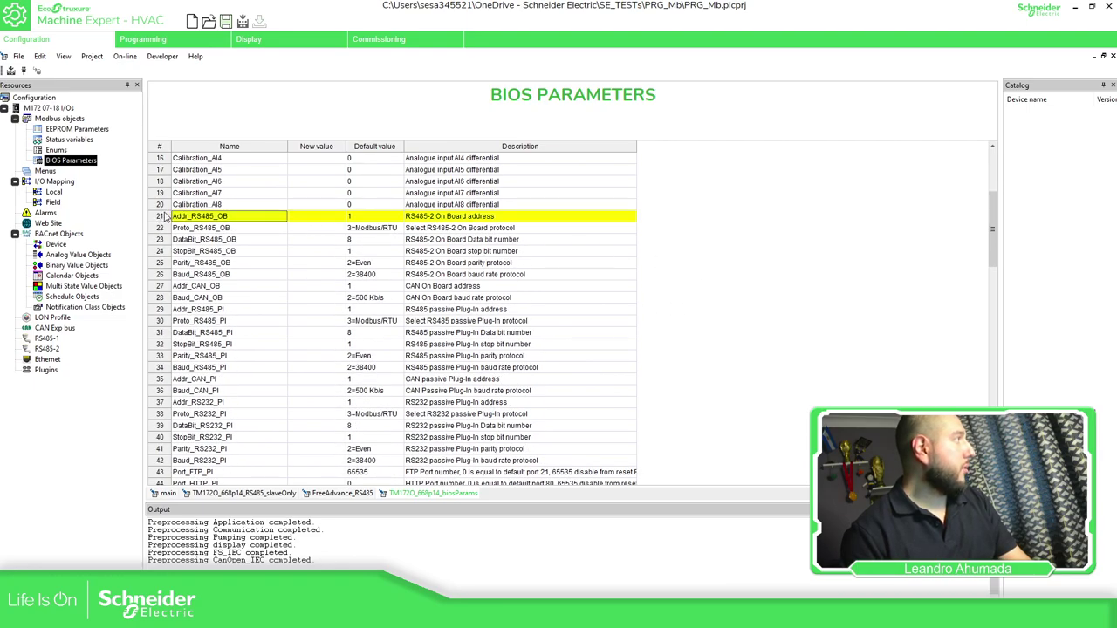
pyautogui.keyDown('shift'); pyautogui.click(163, 276); pyautogui.keyUp('shift')
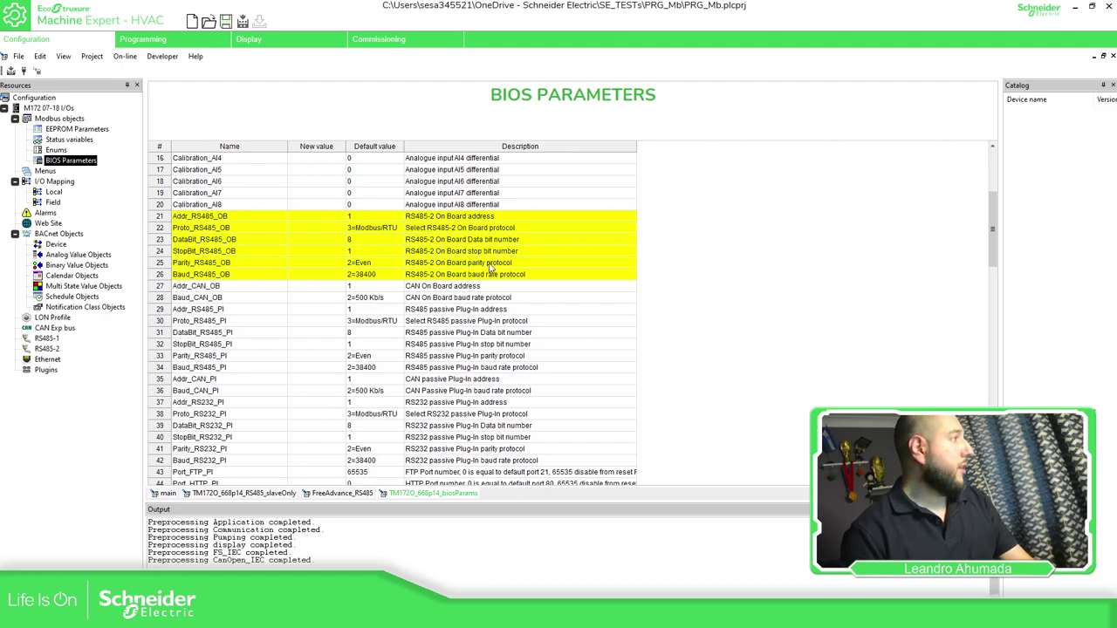
# Step: Select the RS485-1 on-board rows 95–100, starting at Addr_RS485_OB1
pyautogui.scroll(-1, 455, 267)
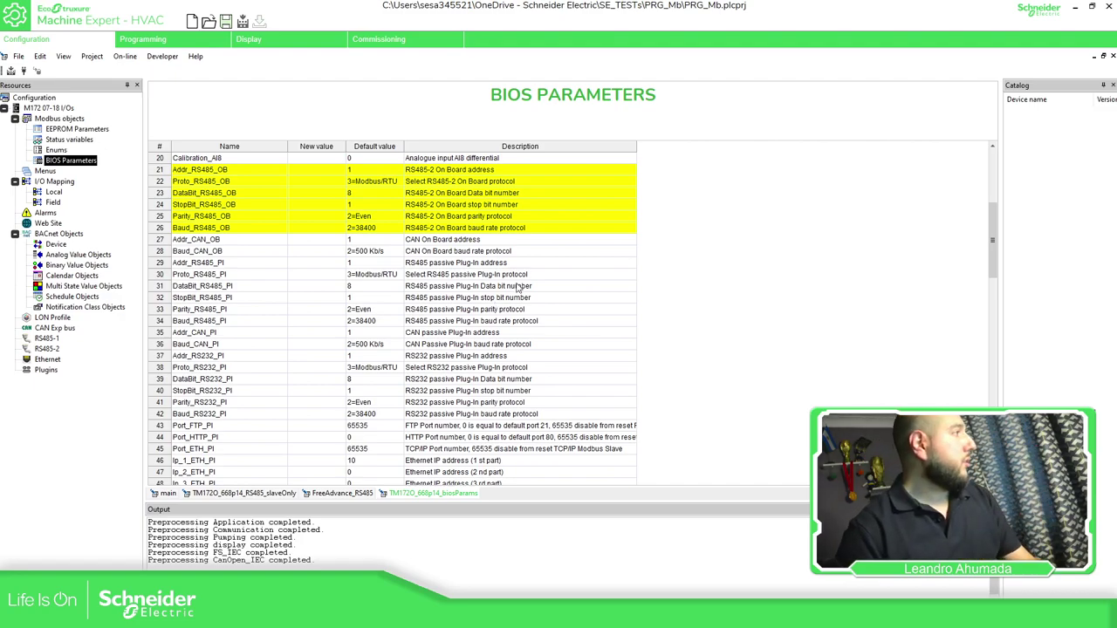
pyautogui.scroll(-5, 616, 263)
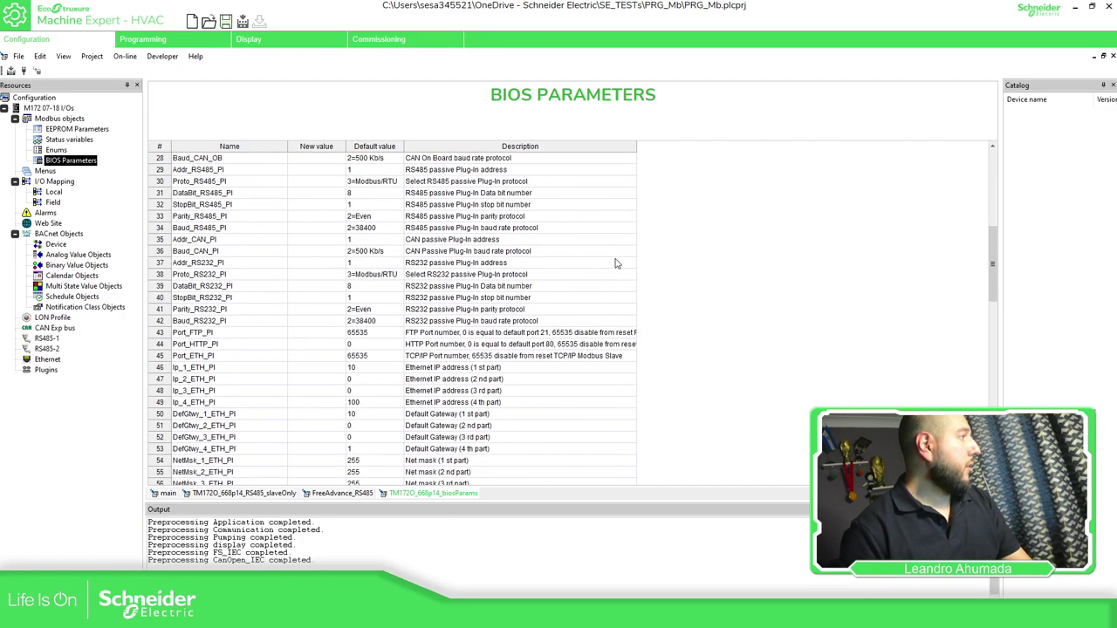
pyautogui.scroll(-10, 611, 305)
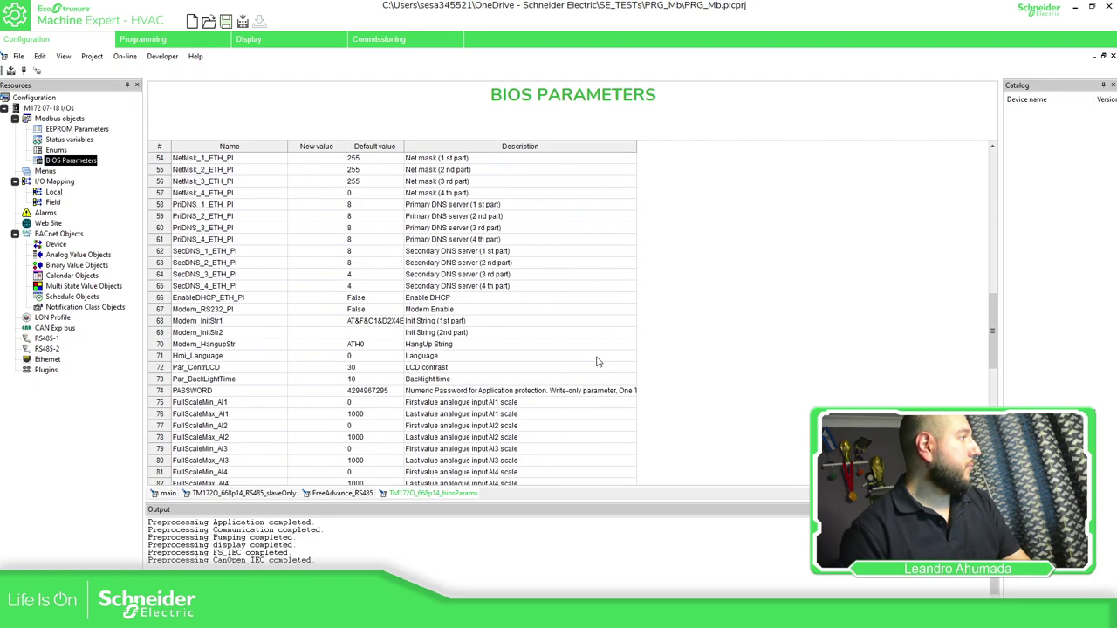
pyautogui.scroll(-5, 599, 348)
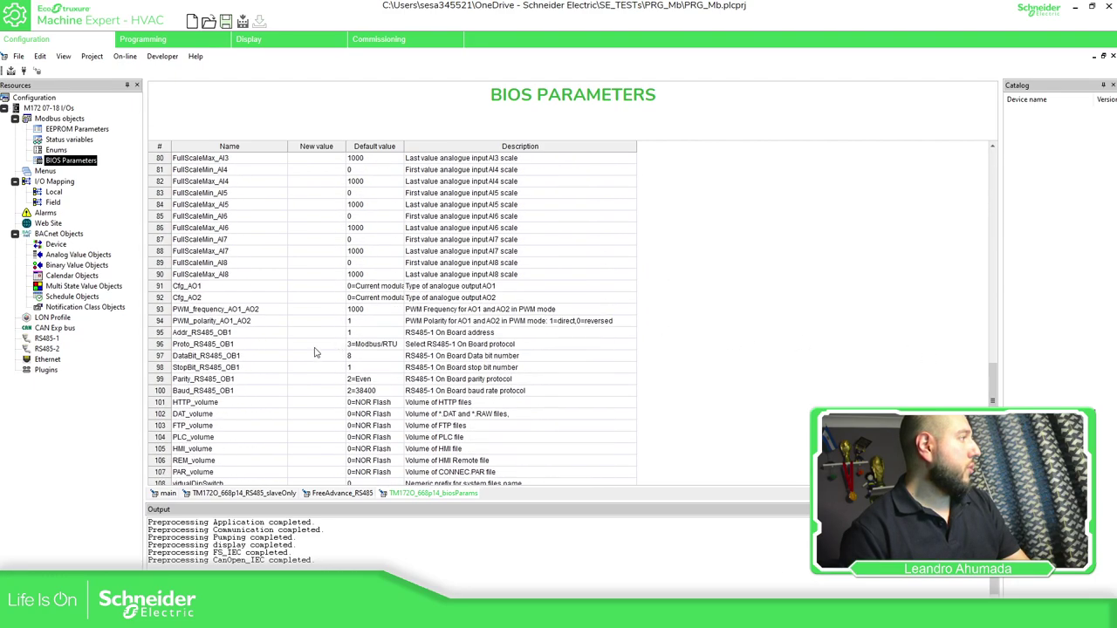
pyautogui.click(160, 335)
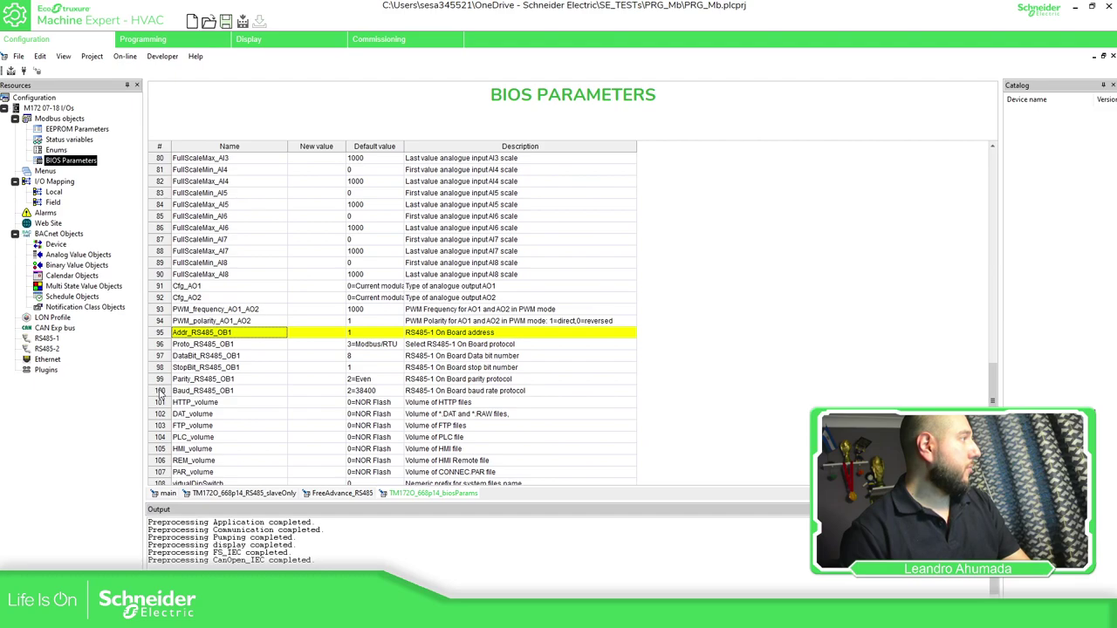
pyautogui.keyDown('shift'); pyautogui.click(161, 392); pyautogui.keyUp('shift')
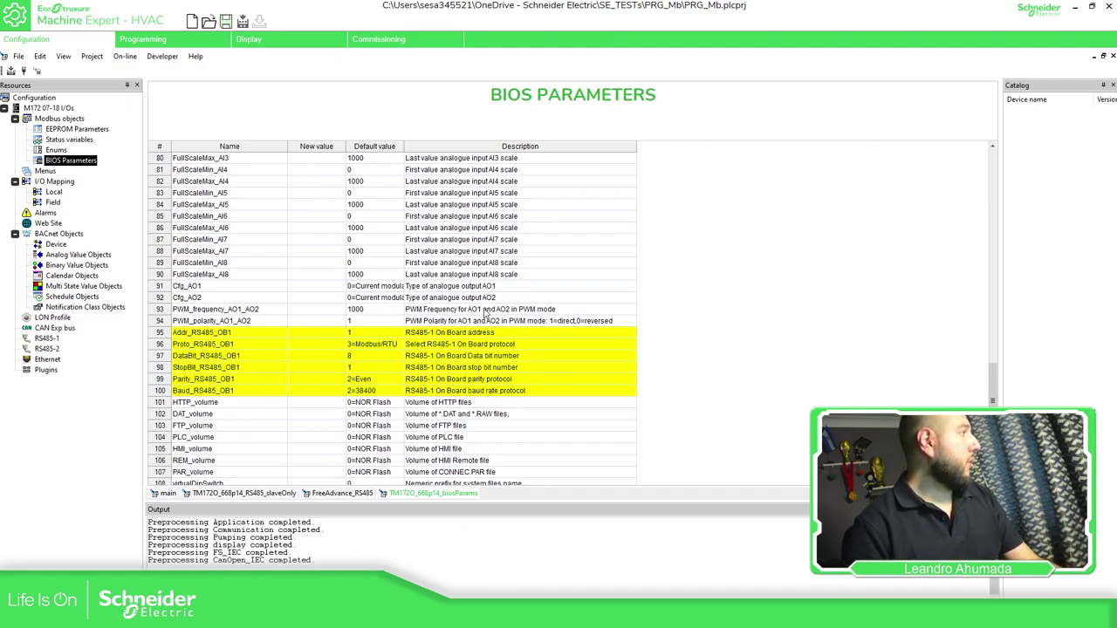
# Step: Give RS485-1 address 1, Modbus/RTU protocol, 8 data bits and 1 stop bit
pyautogui.click(336, 333)
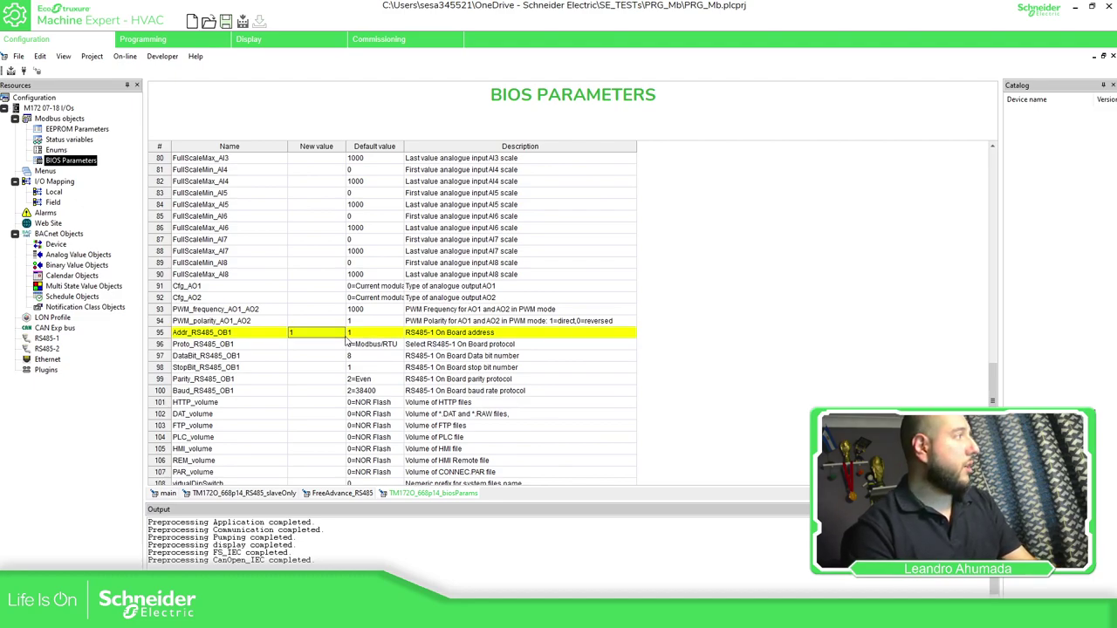
pyautogui.click(330, 347)
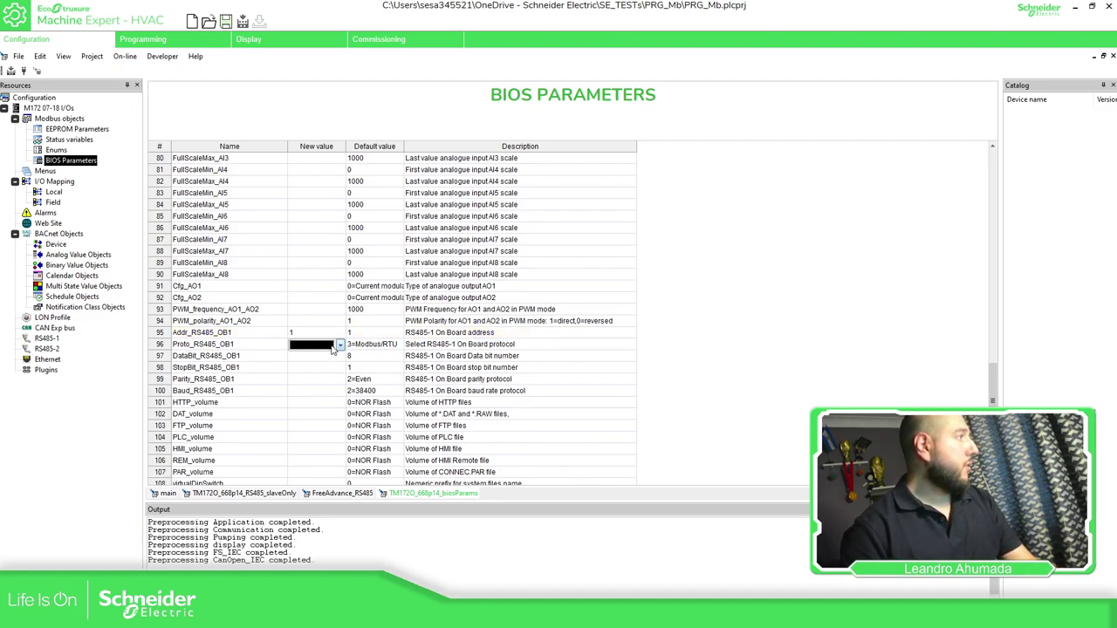
pyautogui.click(337, 347)
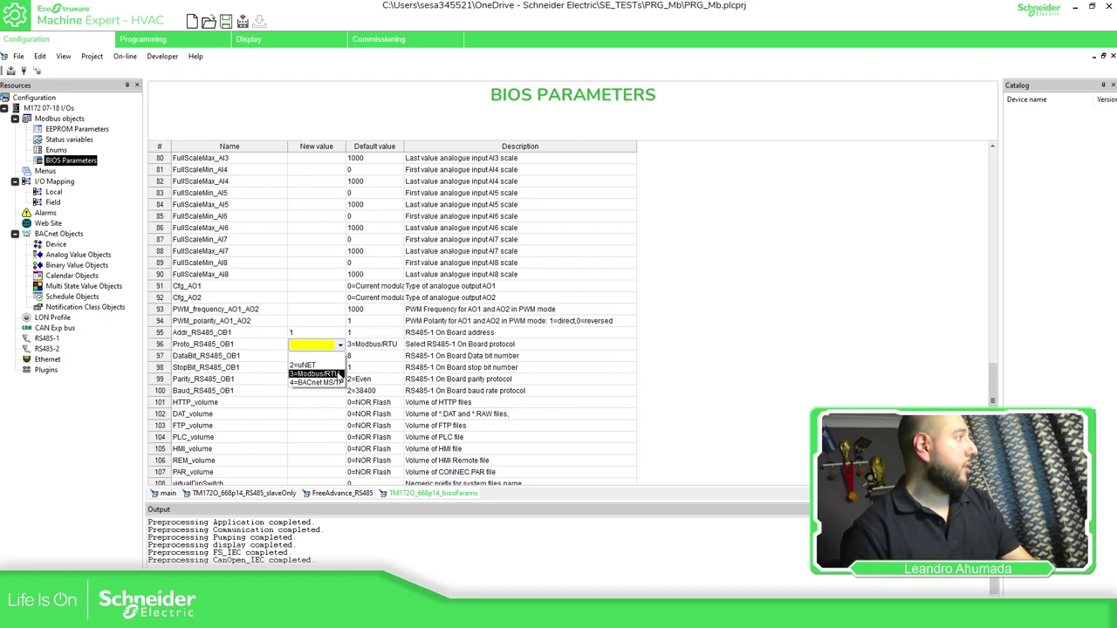
pyautogui.click(336, 374)
pyautogui.click(337, 357)
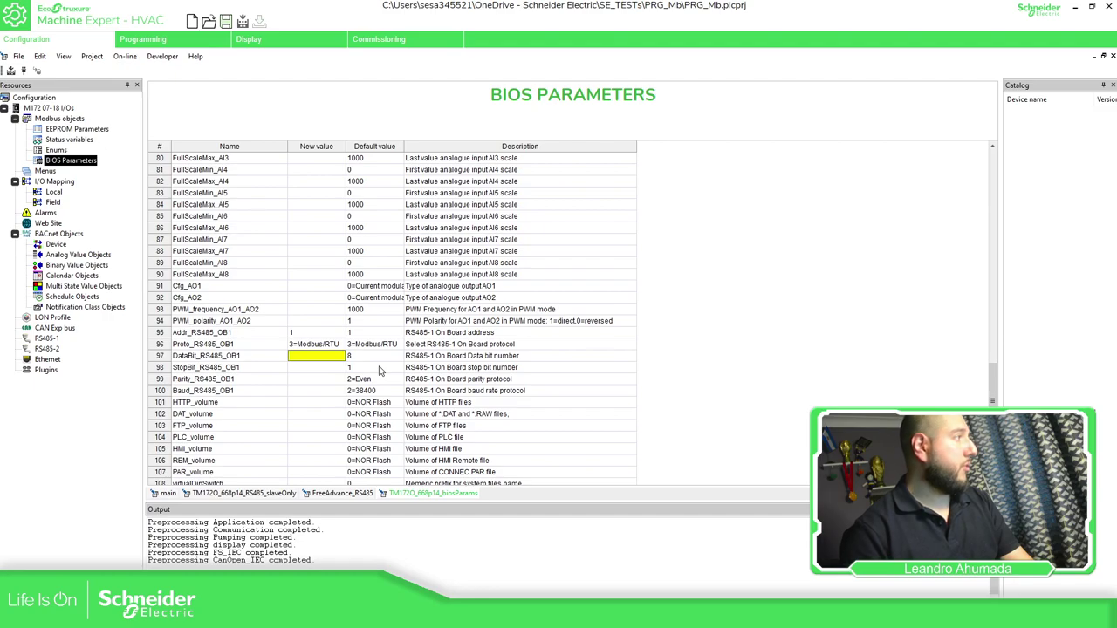
pyautogui.write('8')
pyautogui.press('Return')
pyautogui.click(314, 370)
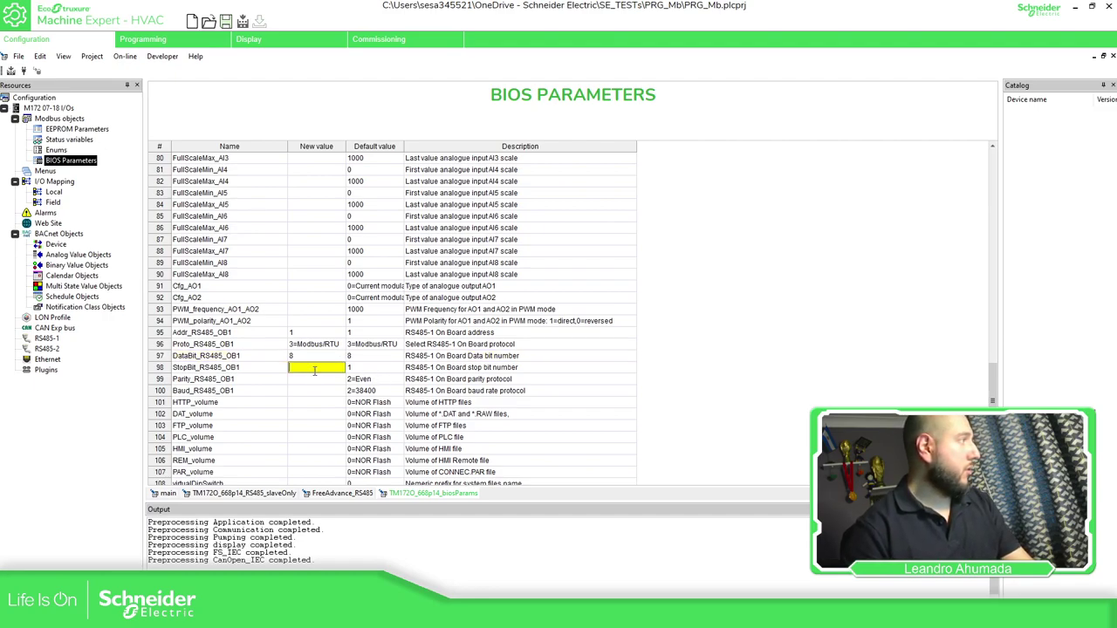
pyautogui.press('Return')
# Step: Set RS485-1 parity to 2=Even and baud rate to 1=19200
pyautogui.click(325, 381)
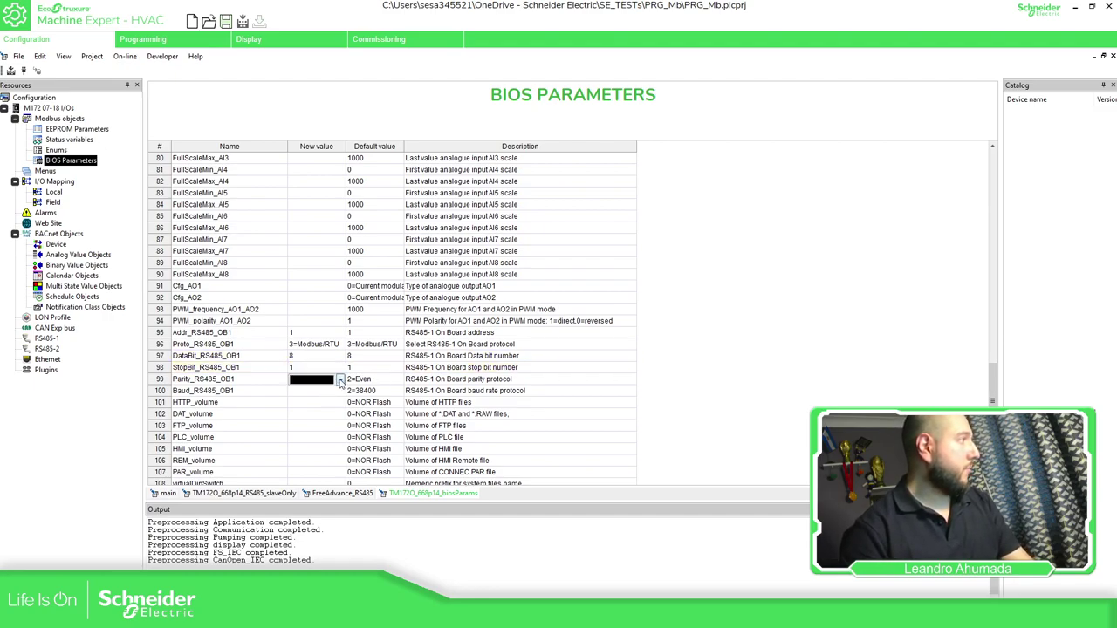
pyautogui.click(341, 379)
pyautogui.click(305, 417)
pyautogui.click(340, 391)
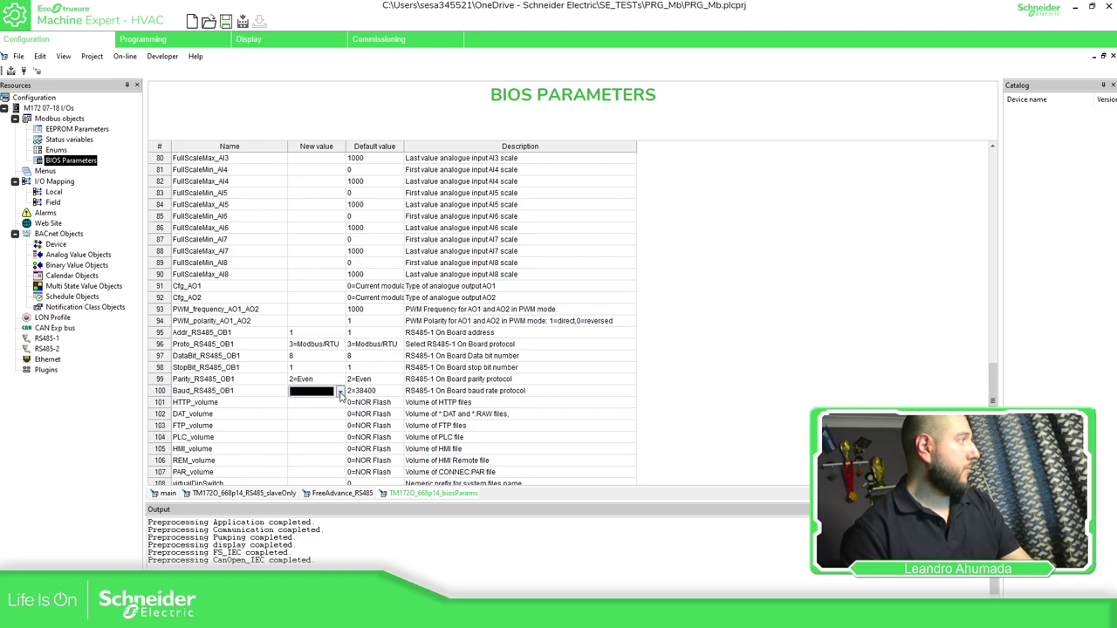
pyautogui.click(341, 392)
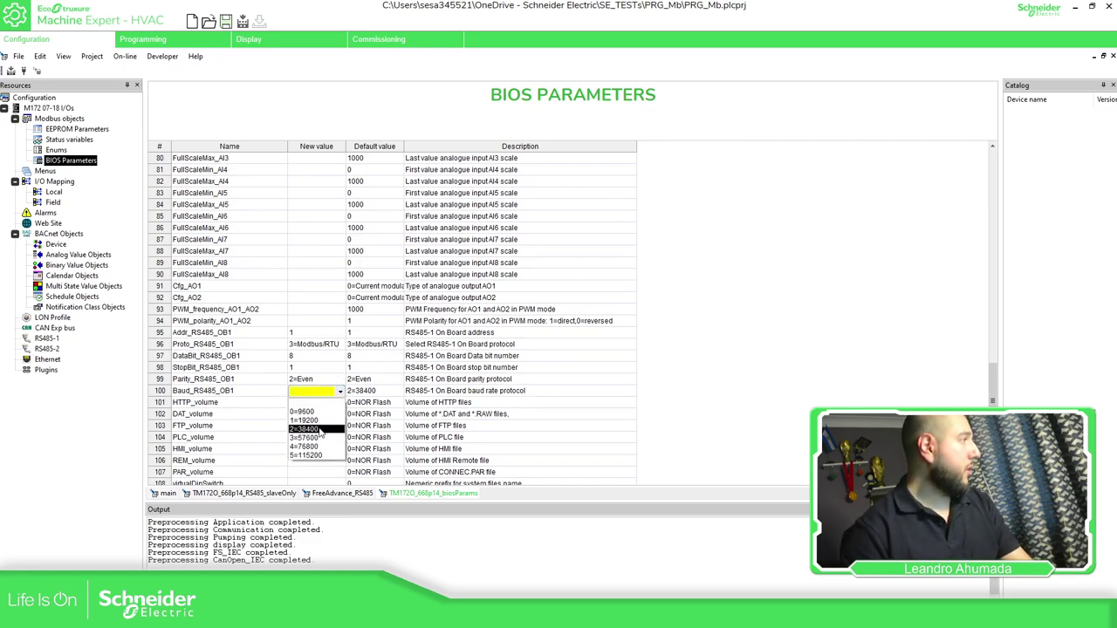
pyautogui.click(307, 417)
pyautogui.click(707, 357)
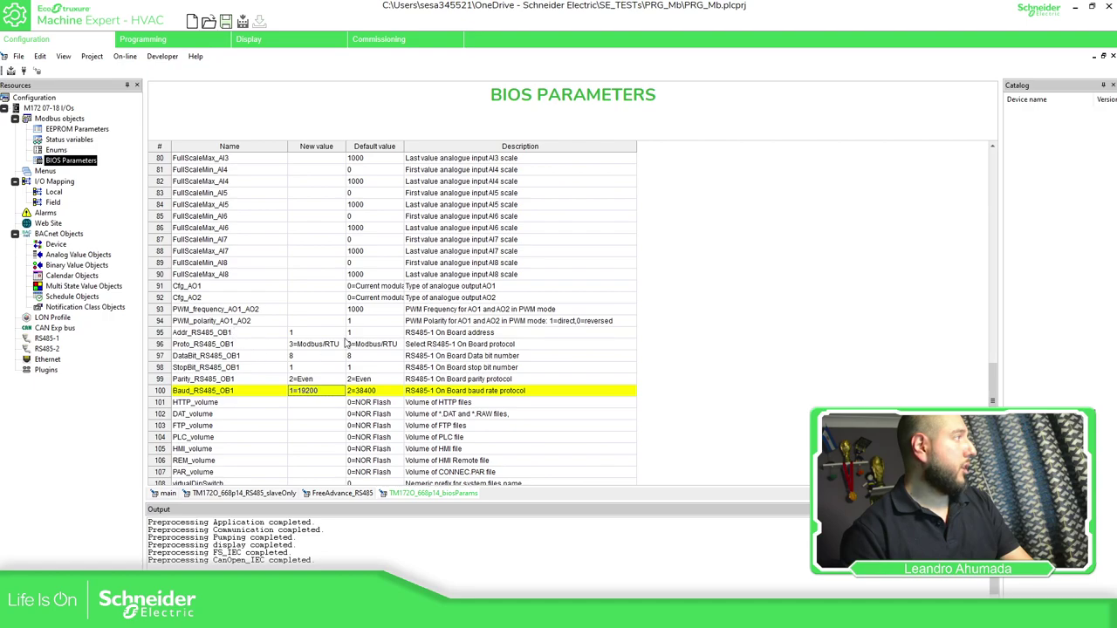
# Step: After rechecking RS485-1 and the BIOS table, select 19200 b/s for the RS485-2 port
pyautogui.click(50, 339)
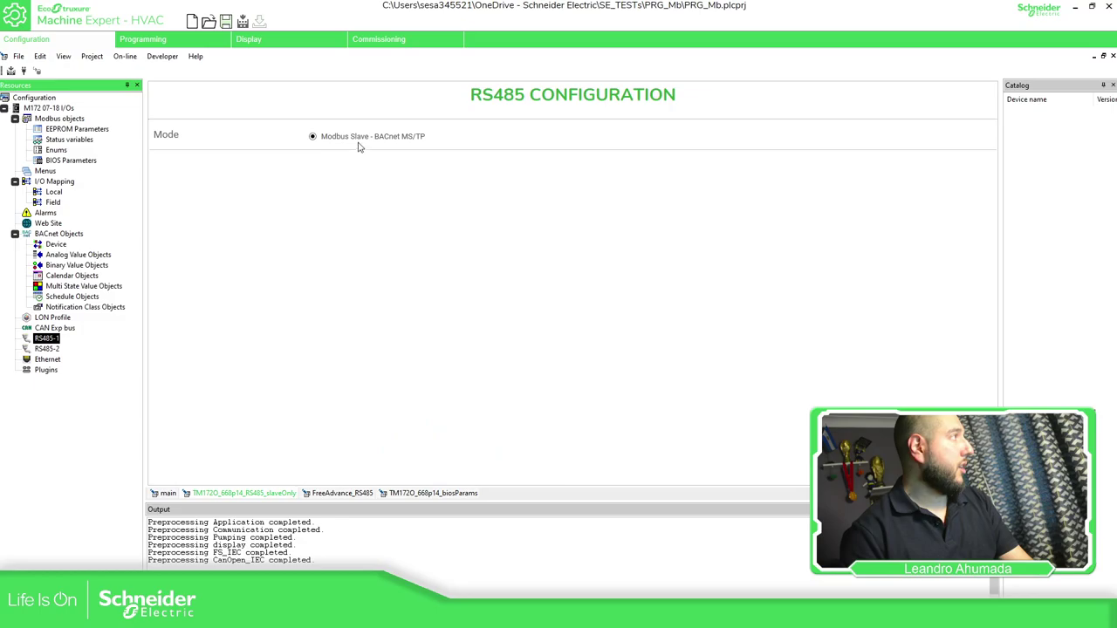
pyautogui.click(88, 161)
pyautogui.scroll(-5, 397, 393)
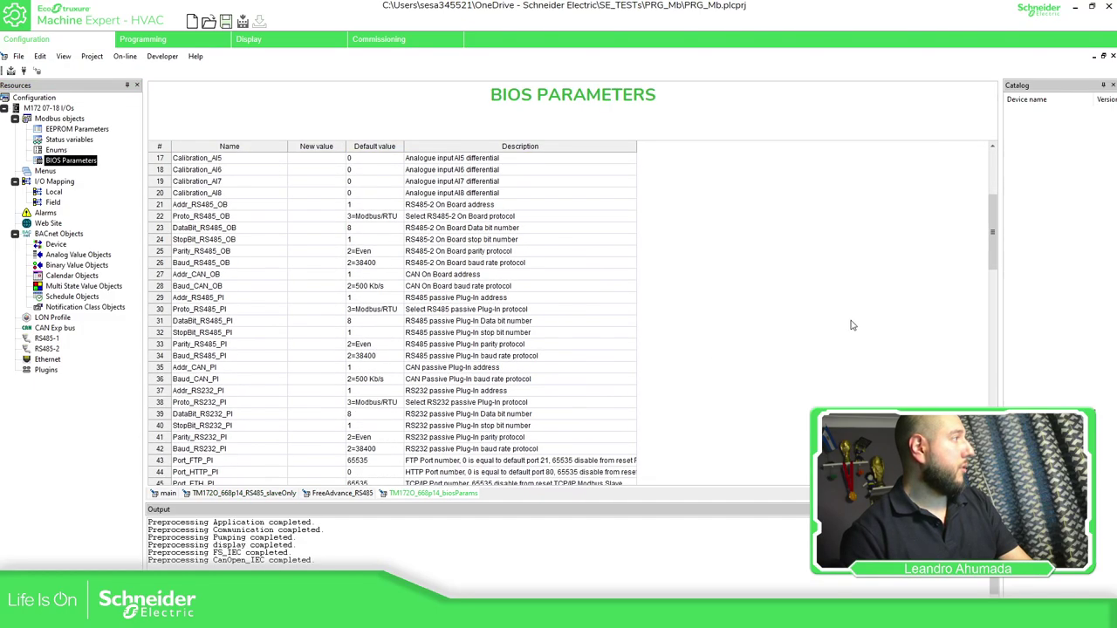
pyautogui.moveTo(991, 216)
pyautogui.mouseDown()
pyautogui.moveTo(985, 401)
pyautogui.moveTo(978, 209)
pyautogui.mouseUp()
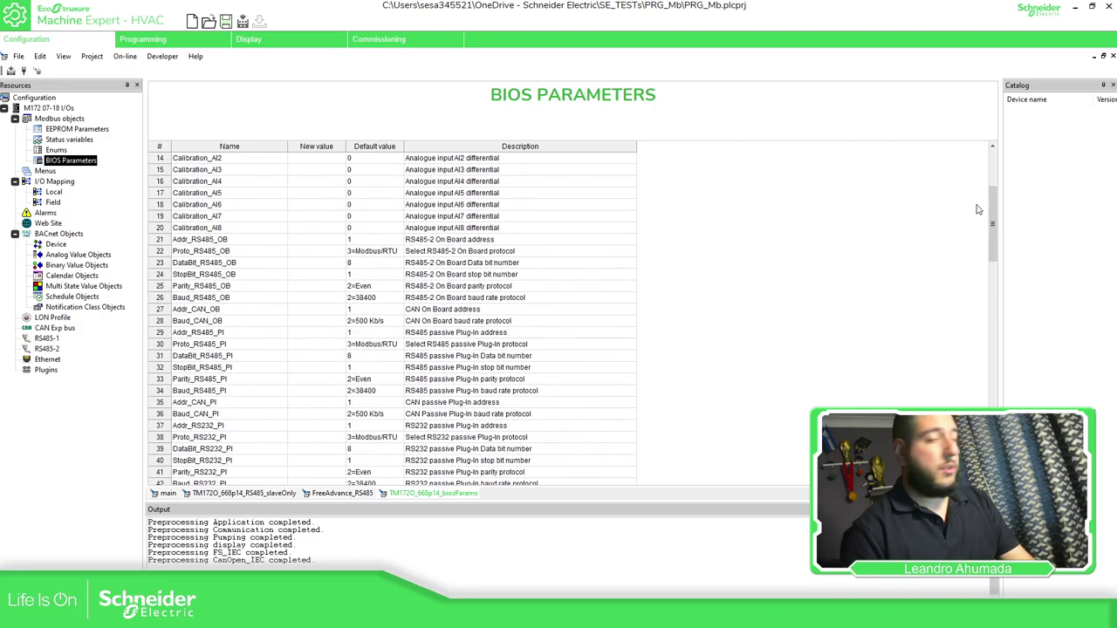
pyautogui.click(48, 349)
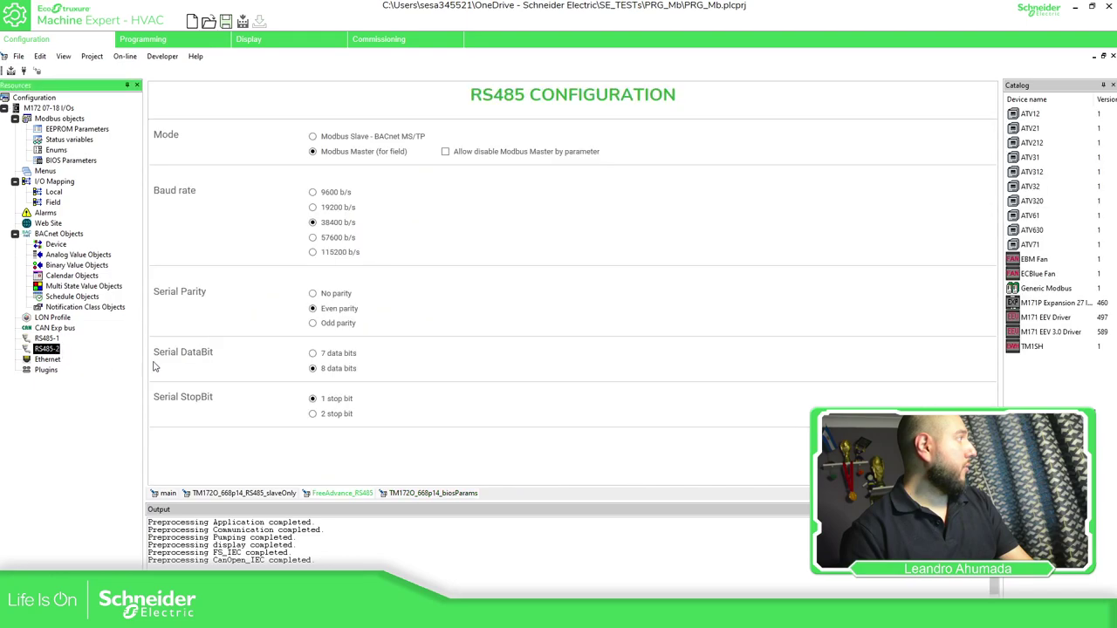
pyautogui.click(313, 208)
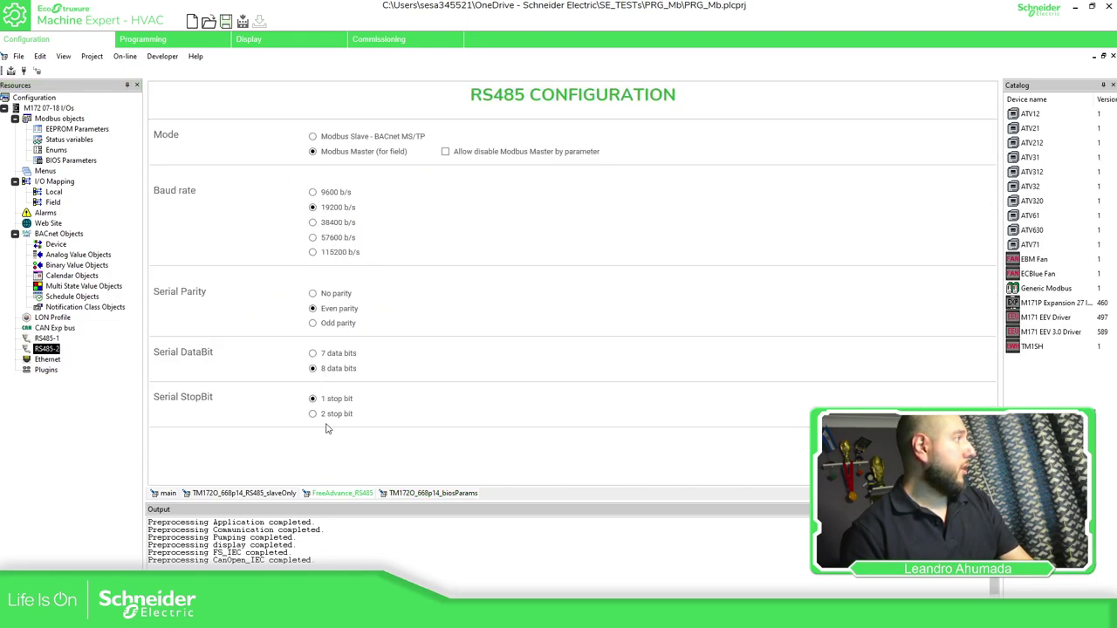
# Step: Give RS485-2 onboard 3=Modbus/RTU, 8 data bits and 1 stop bit in BIOS Parameters
pyautogui.click(63, 161)
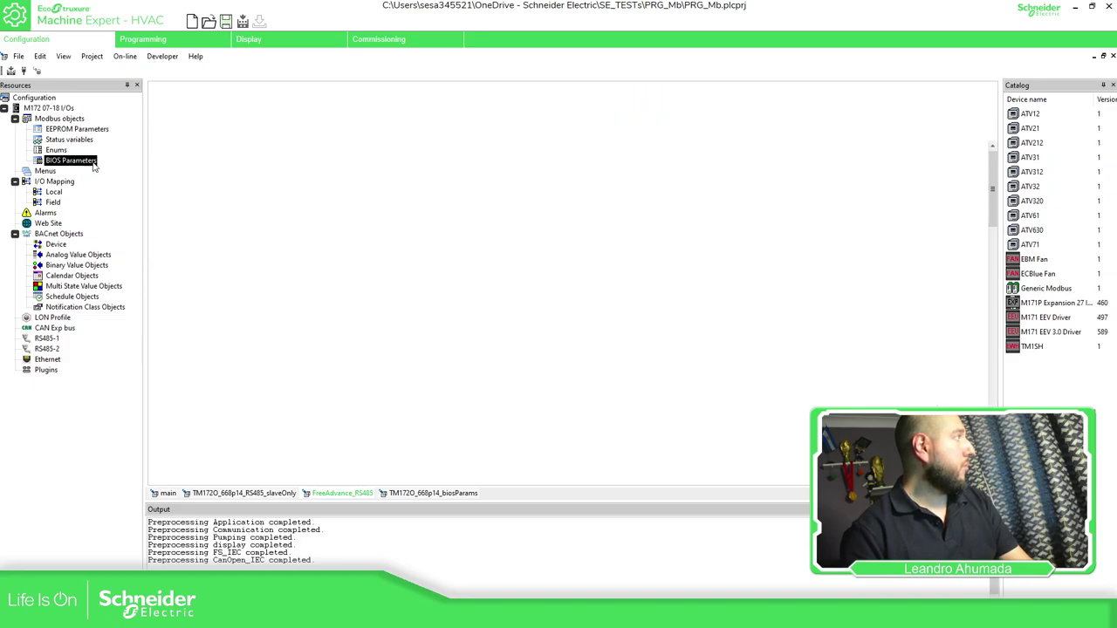
pyautogui.scroll(-3, 321, 260)
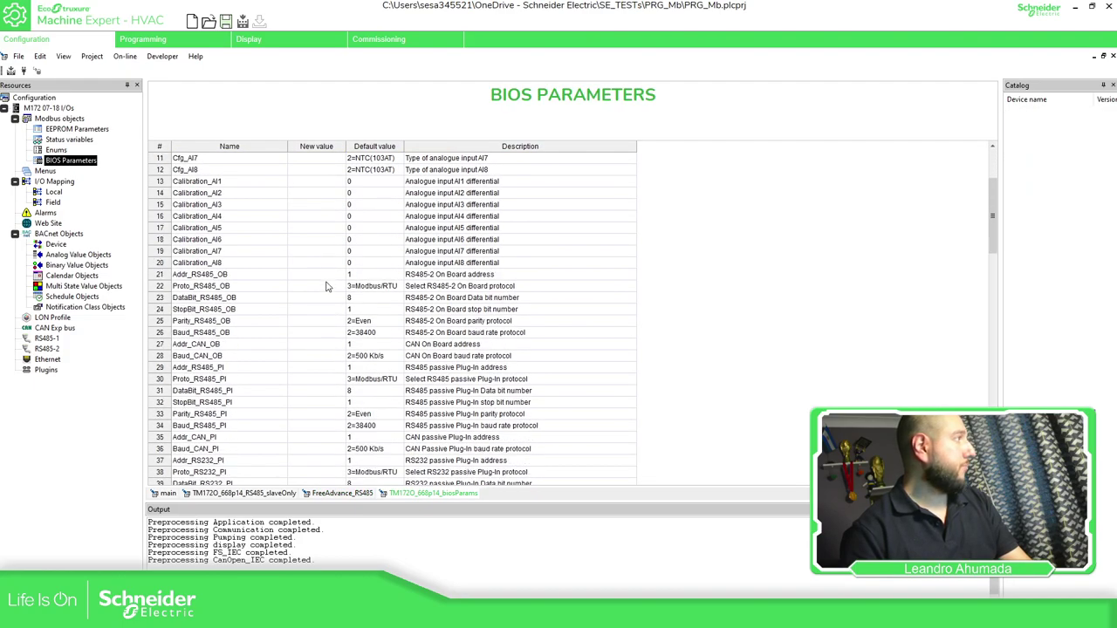
pyautogui.click(329, 275)
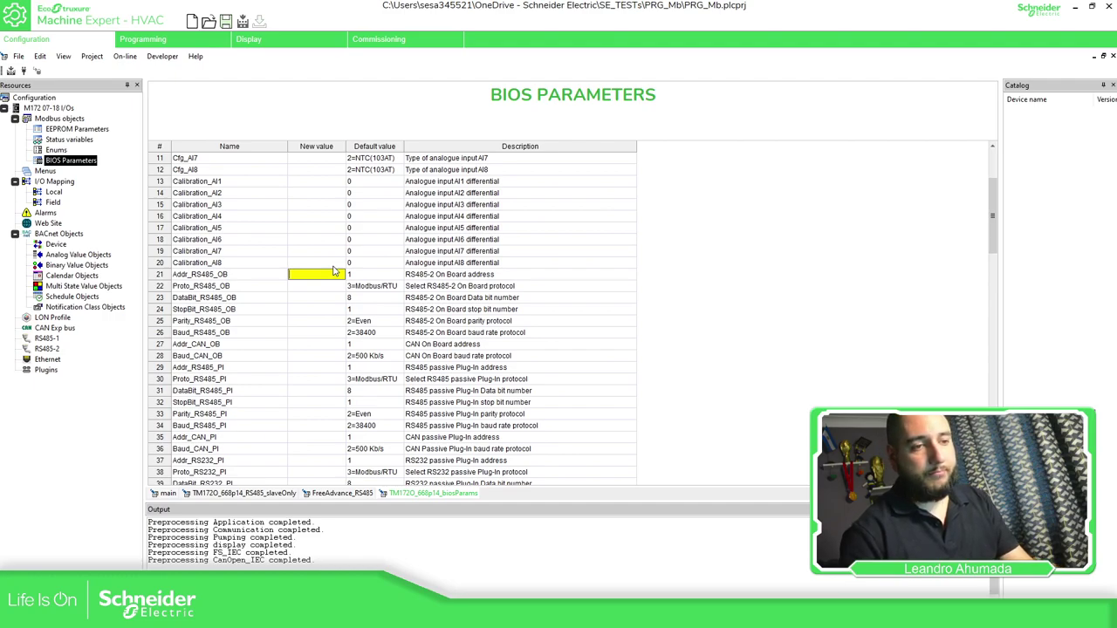
pyautogui.click(339, 288)
pyautogui.click(339, 286)
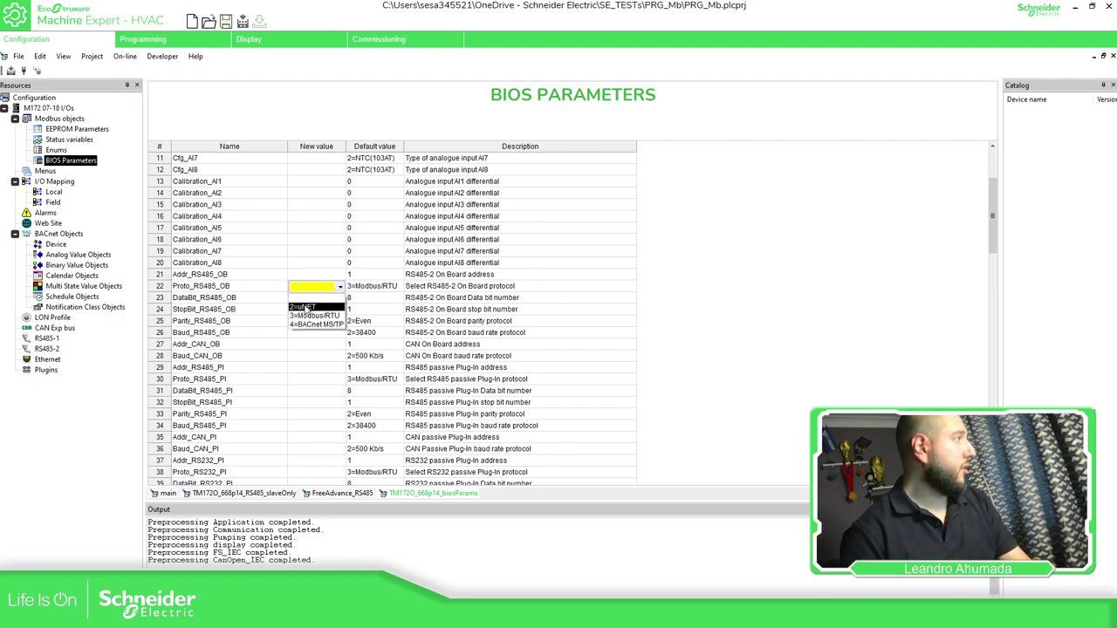
pyautogui.click(314, 315)
pyautogui.click(330, 299)
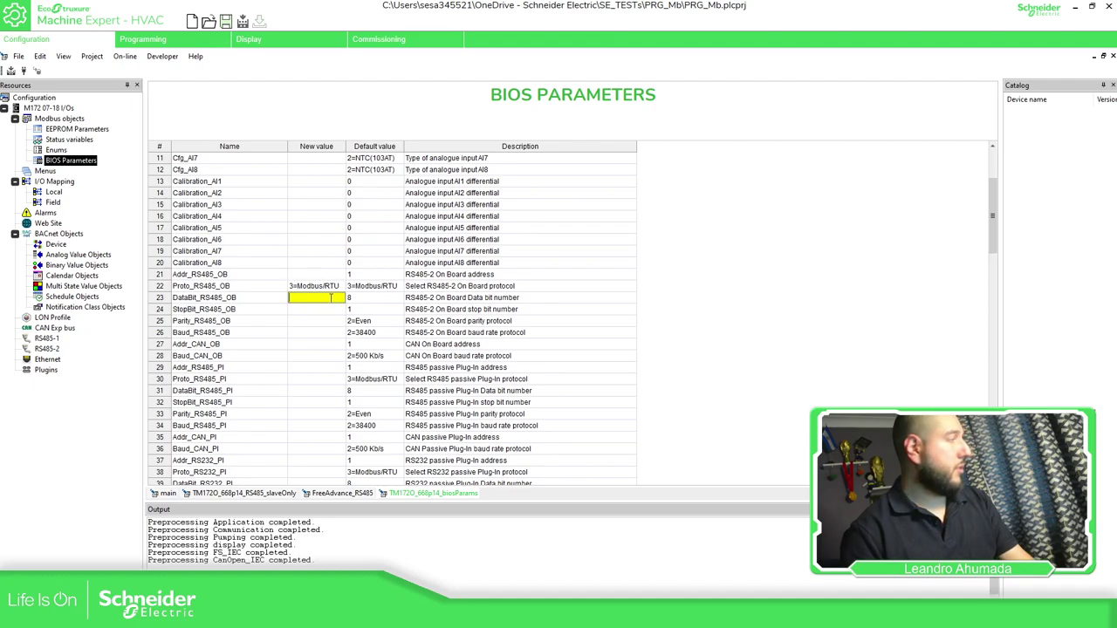
pyautogui.write('8')
pyautogui.press('Return')
pyautogui.click(323, 309)
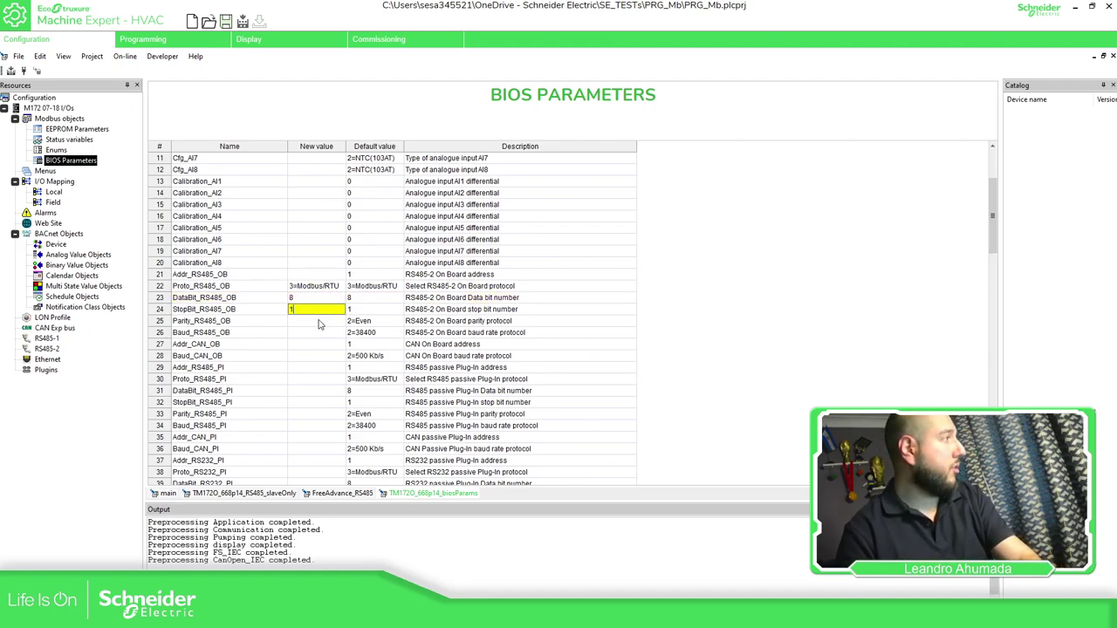
pyautogui.write('1')
pyautogui.press('Return')
# Step: Set RS485-2 onboard parity to 2=Even and baud rate to 1=19200
pyautogui.click(318, 323)
pyautogui.click(319, 323)
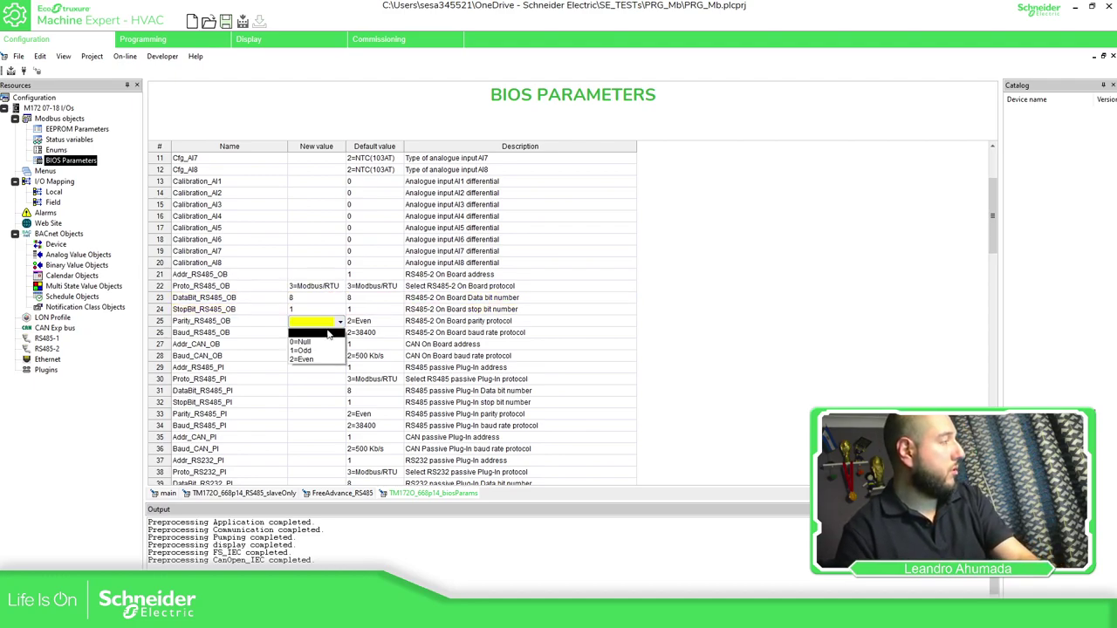
pyautogui.click(316, 359)
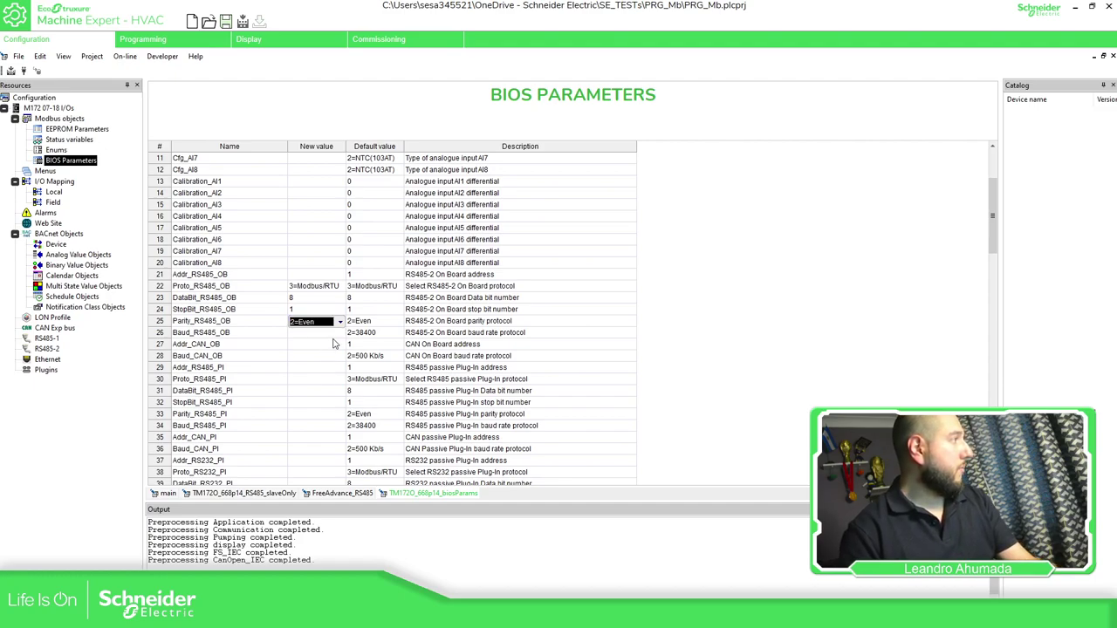
pyautogui.click(319, 332)
pyautogui.click(323, 352)
pyautogui.press('Return')
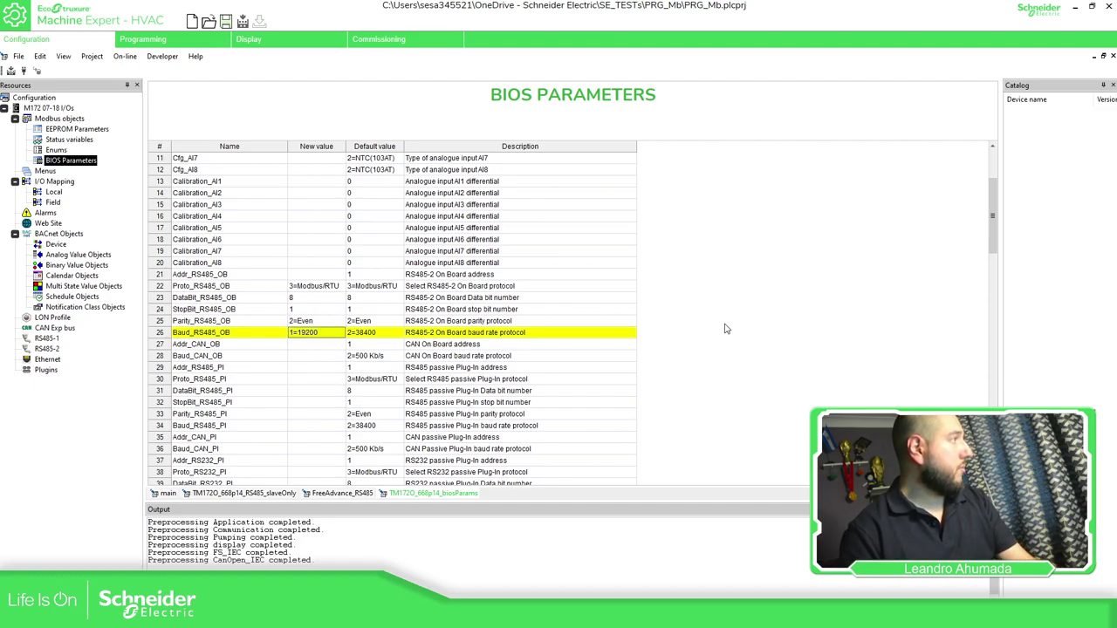
pyautogui.scroll(-2, 453, 295)
pyautogui.scroll(-5, 453, 295)
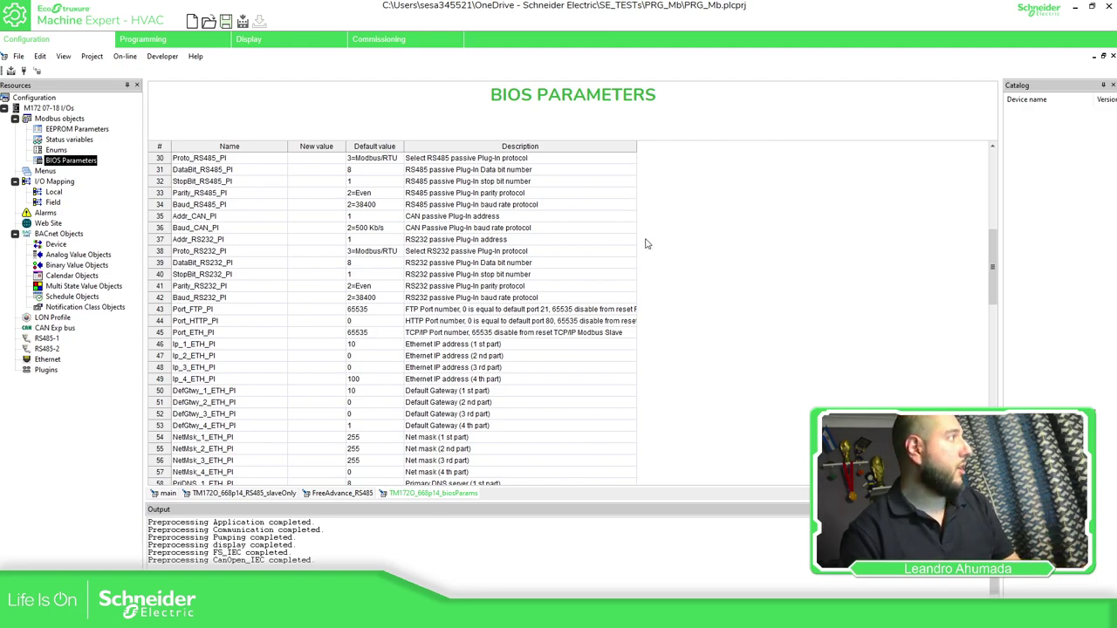
pyautogui.scroll(-3, 569, 233)
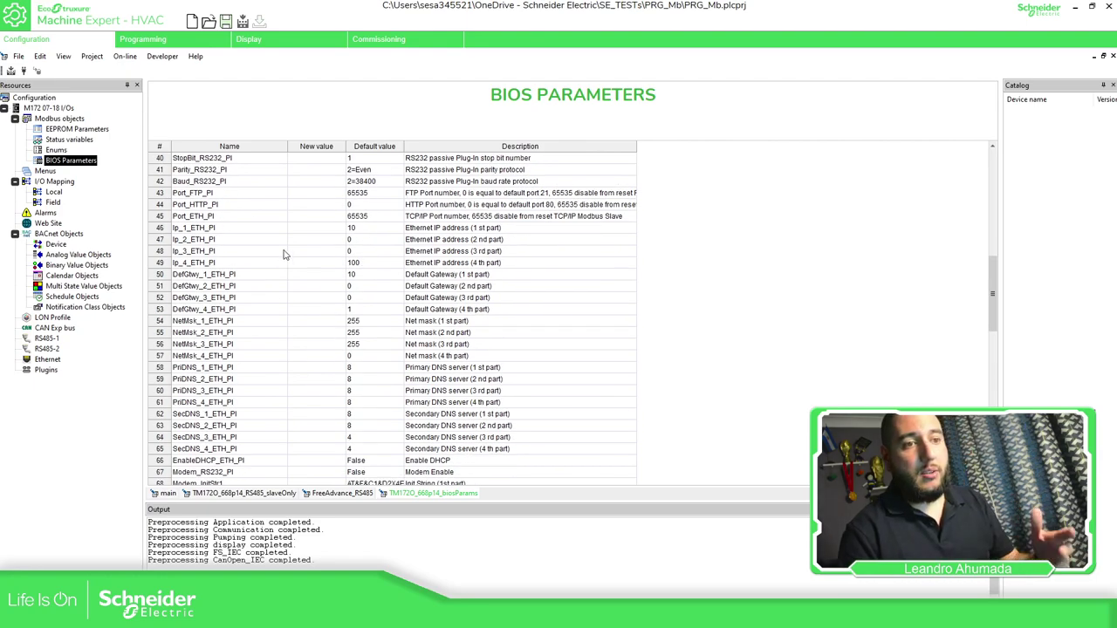
pyautogui.scroll(2, 302, 253)
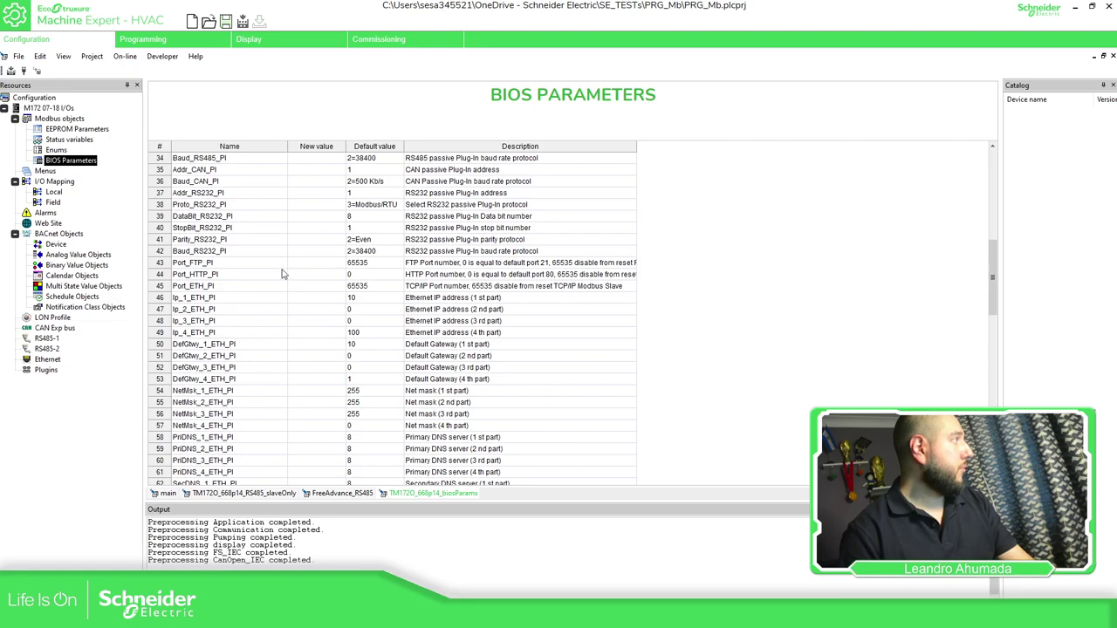
# Step: Set the FTP, HTTP and Modbus TCP/IP ports to 21, 80 and 502
pyautogui.click(308, 263)
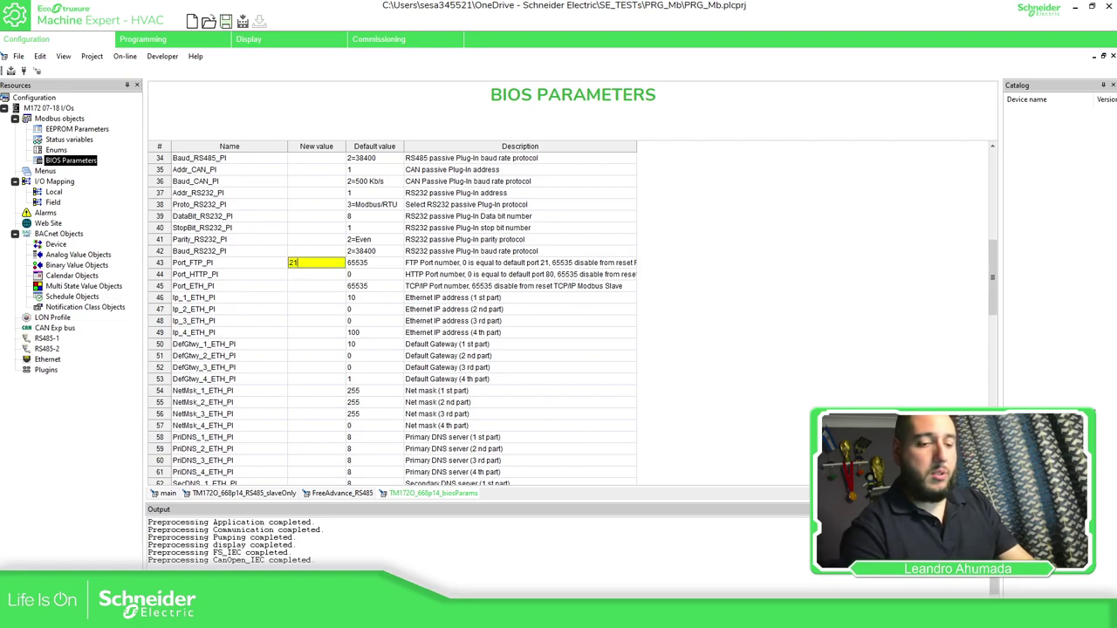
pyautogui.write('21')
pyautogui.press('Return')
pyautogui.click(307, 274)
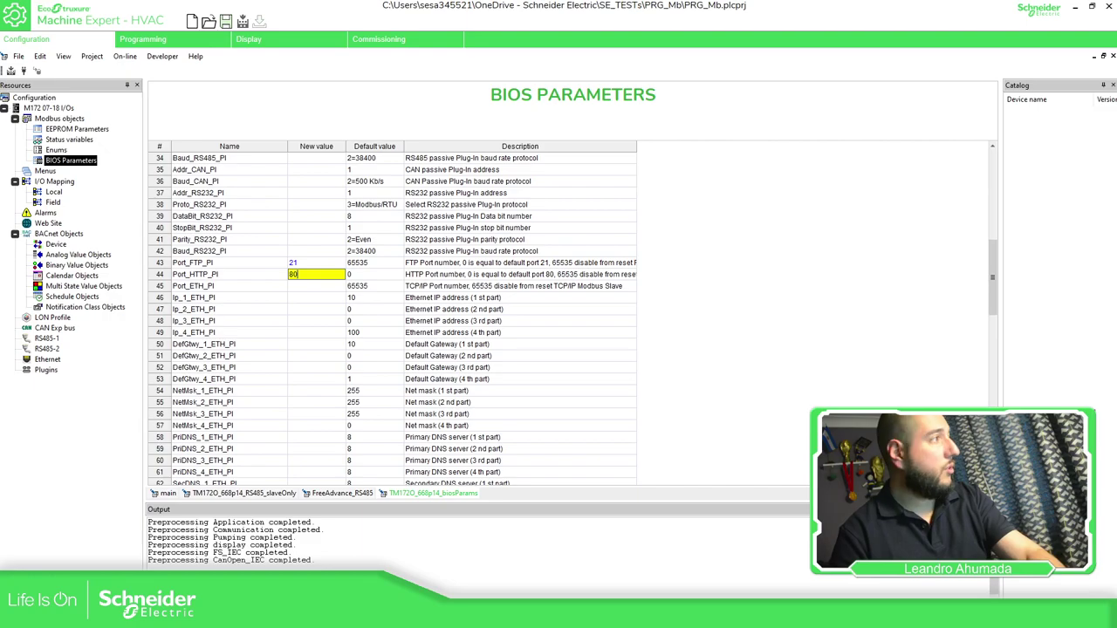
pyautogui.click(304, 286)
pyautogui.press('Return')
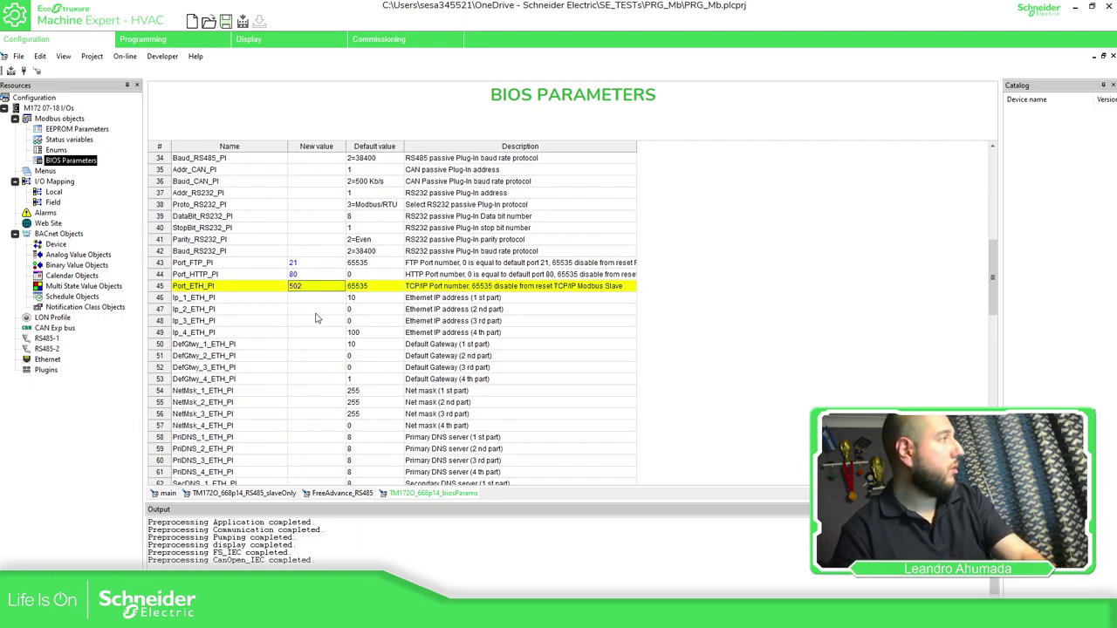
# Step: Enter Ethernet IP address 192.168.1.172 in Ip_1–4_ETH_PI
pyautogui.click(310, 298)
pyautogui.write('192')
pyautogui.press('Return')
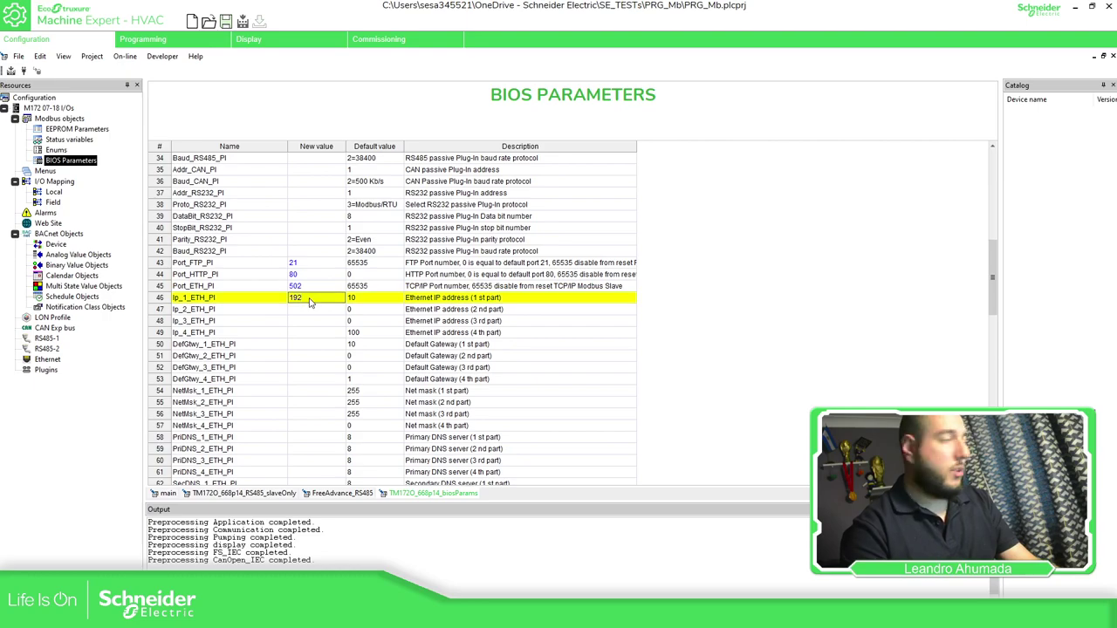
pyautogui.click(309, 310)
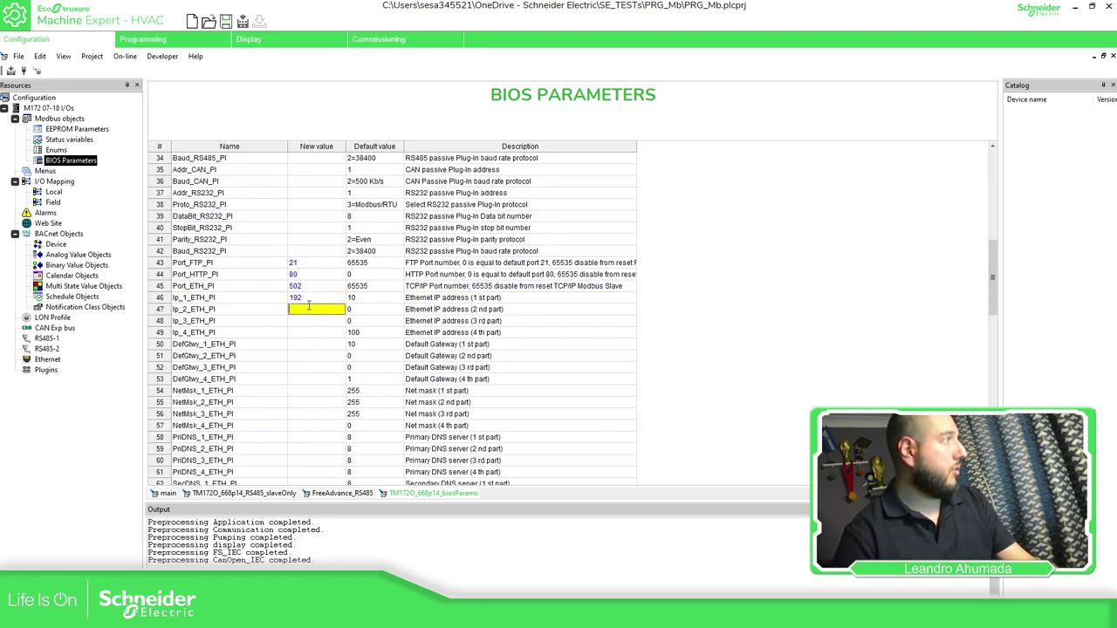
pyautogui.write('168')
pyautogui.press('Return')
pyautogui.click(296, 321)
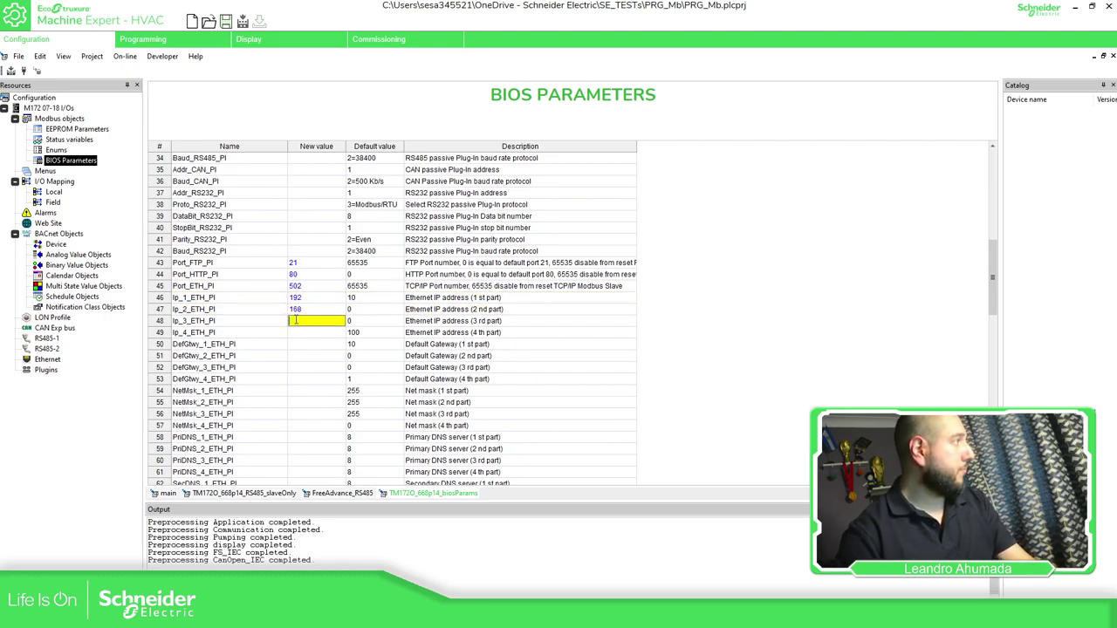
pyautogui.write('1')
pyautogui.click(308, 334)
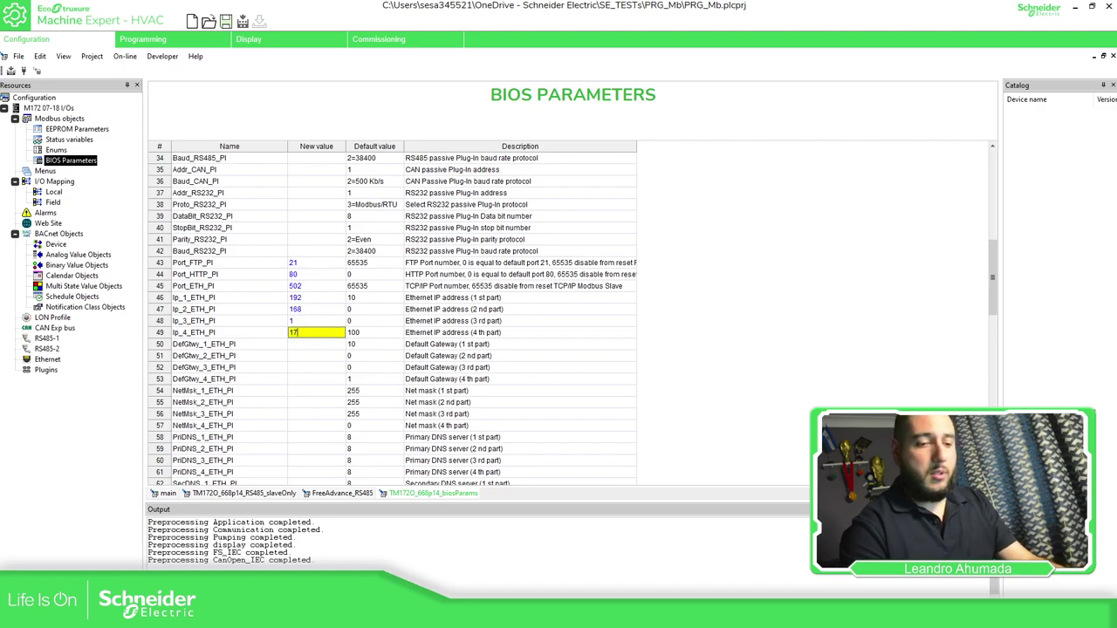
pyautogui.write('172')
# Step: Enter default gateway 192.168.1.1 in DefGtwy_1–4
pyautogui.click(337, 344)
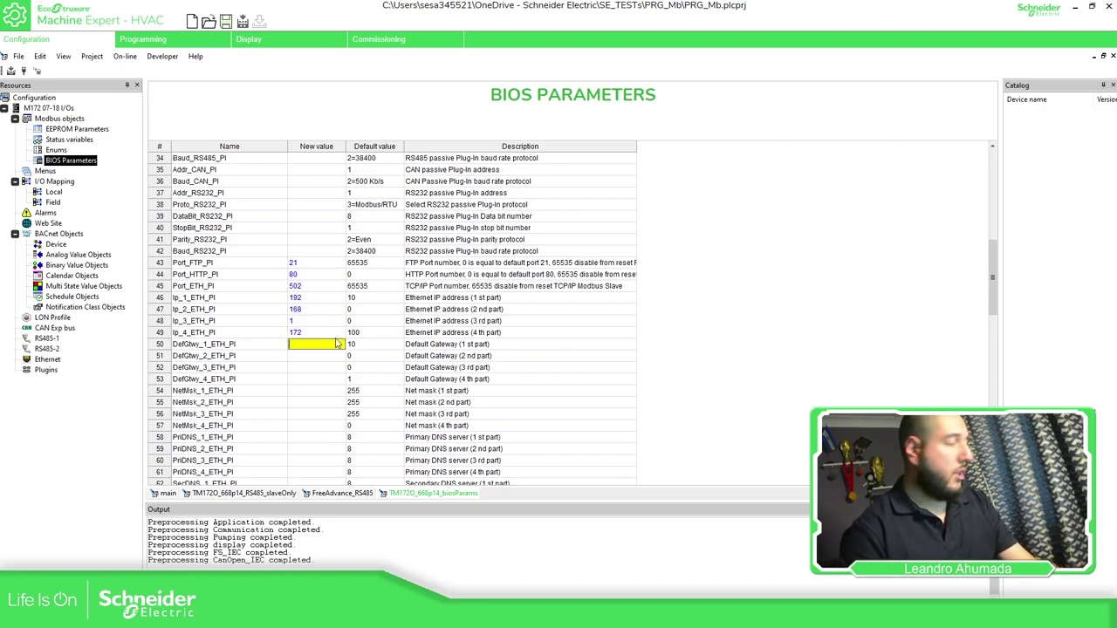
pyautogui.write('192')
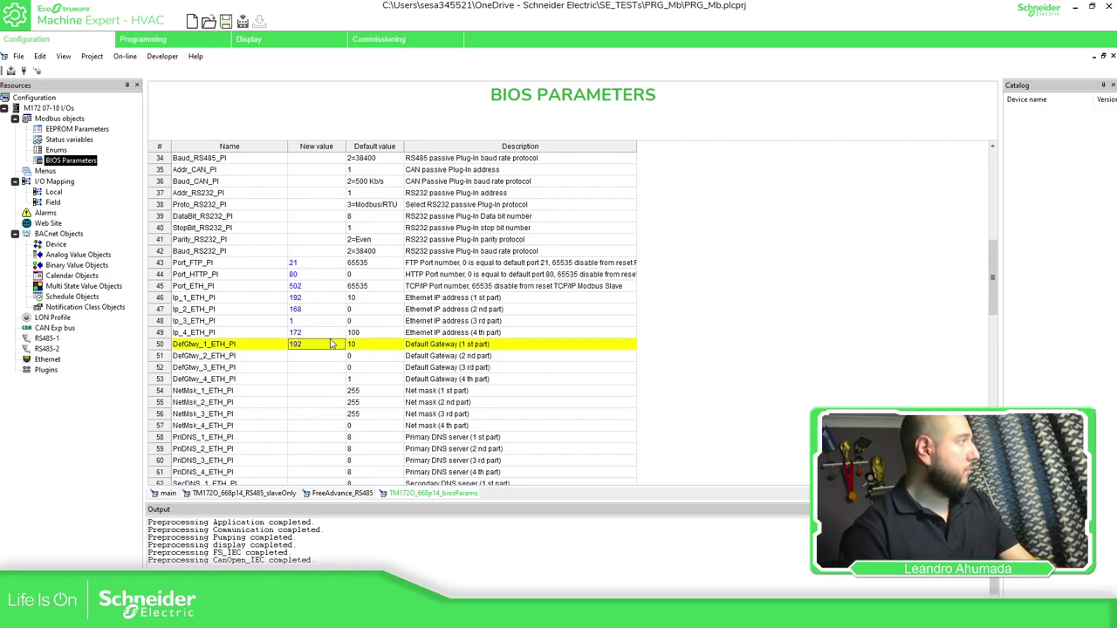
pyautogui.click(323, 356)
pyautogui.write('1')
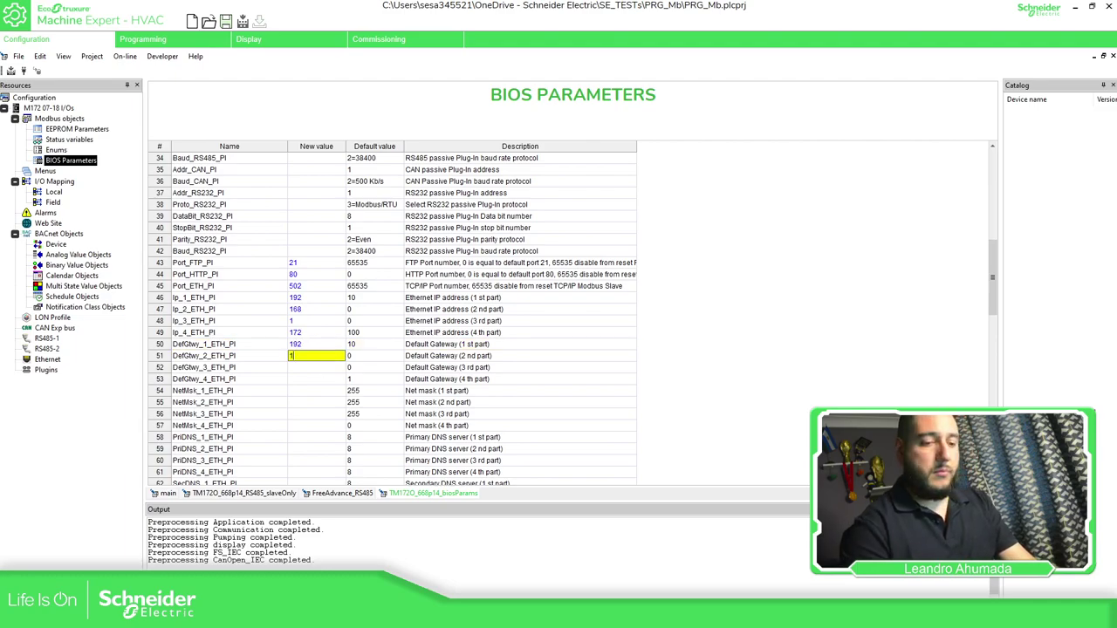
pyautogui.write('68')
pyautogui.click(323, 370)
pyautogui.write('1')
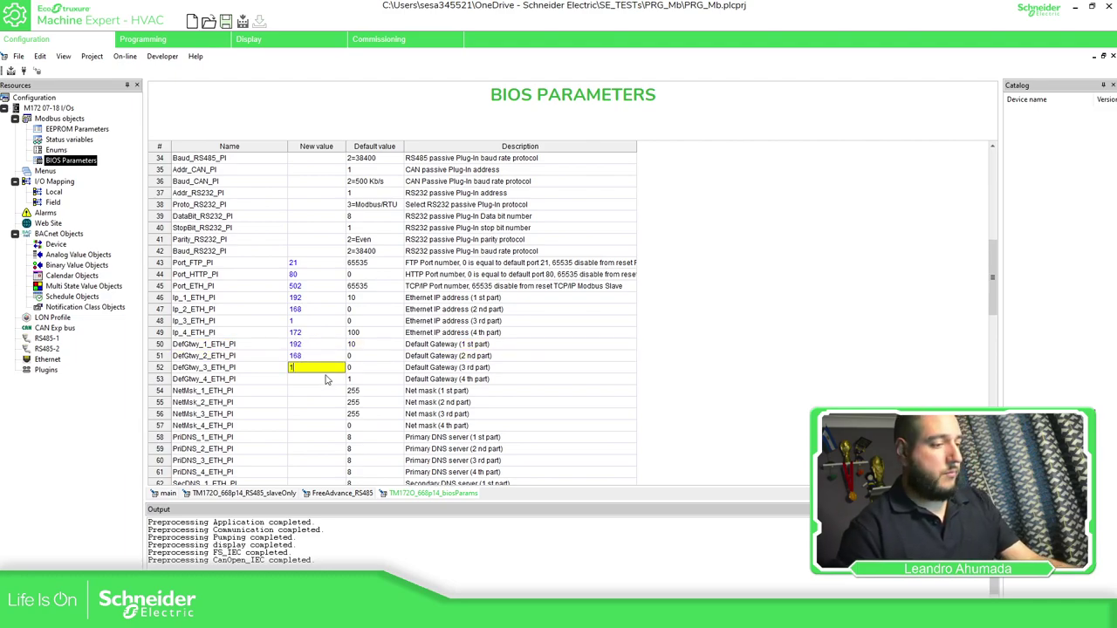
pyautogui.click(325, 379)
pyautogui.write('1')
pyautogui.press('Return')
# Step: Set net mask parts NetMsk_1–3 to 255 each
pyautogui.click(322, 391)
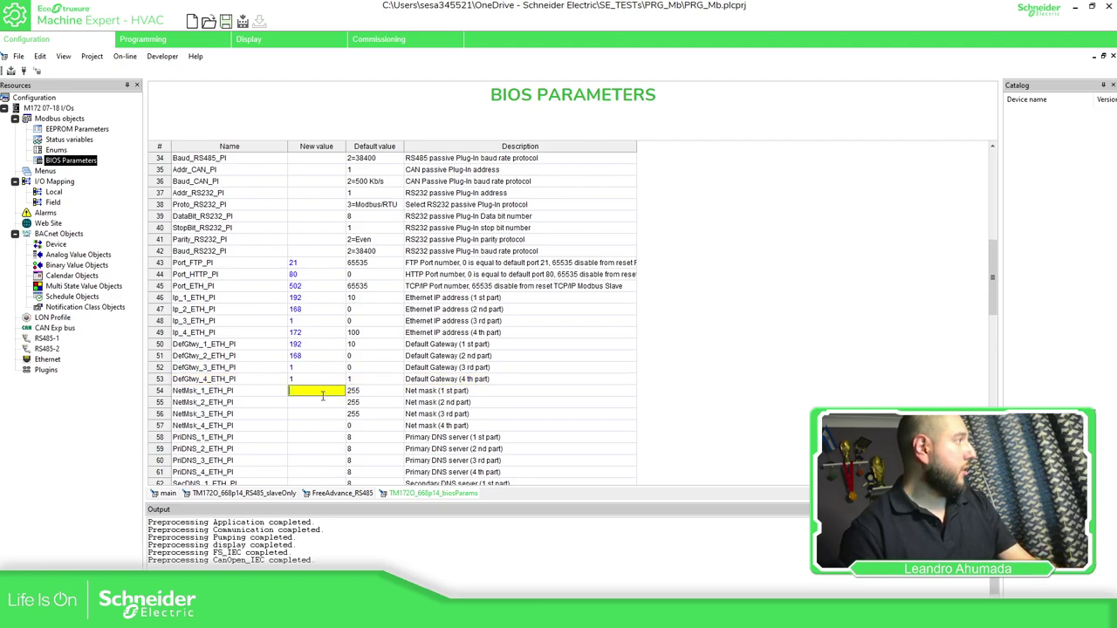
pyautogui.write('255')
pyautogui.click(321, 402)
pyautogui.write('2')
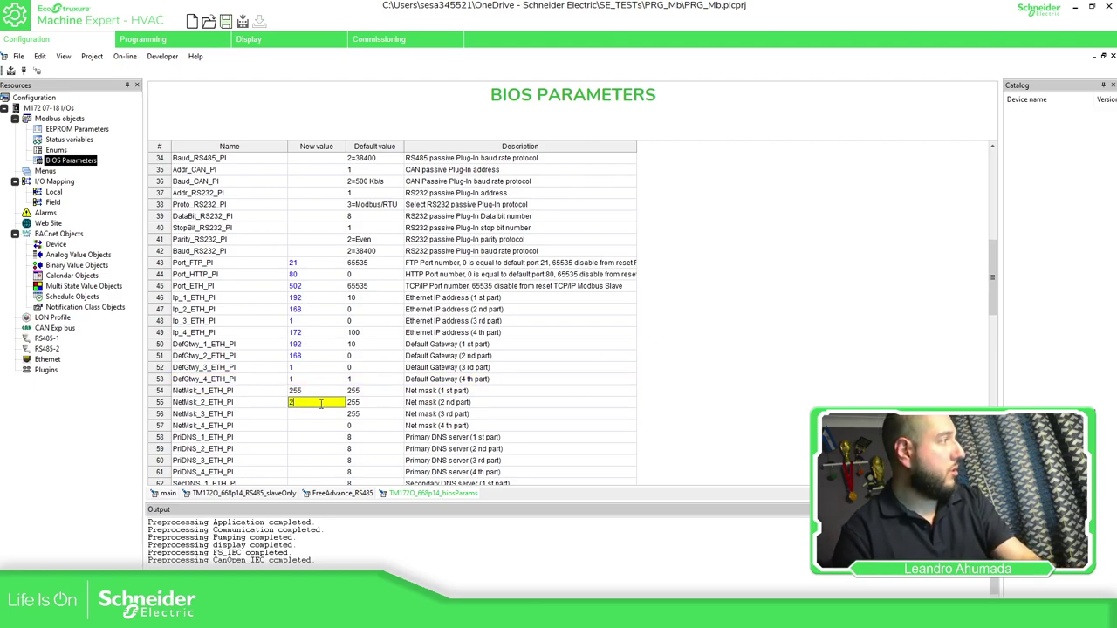
pyautogui.write('55')
pyautogui.click(304, 416)
pyautogui.write('25')
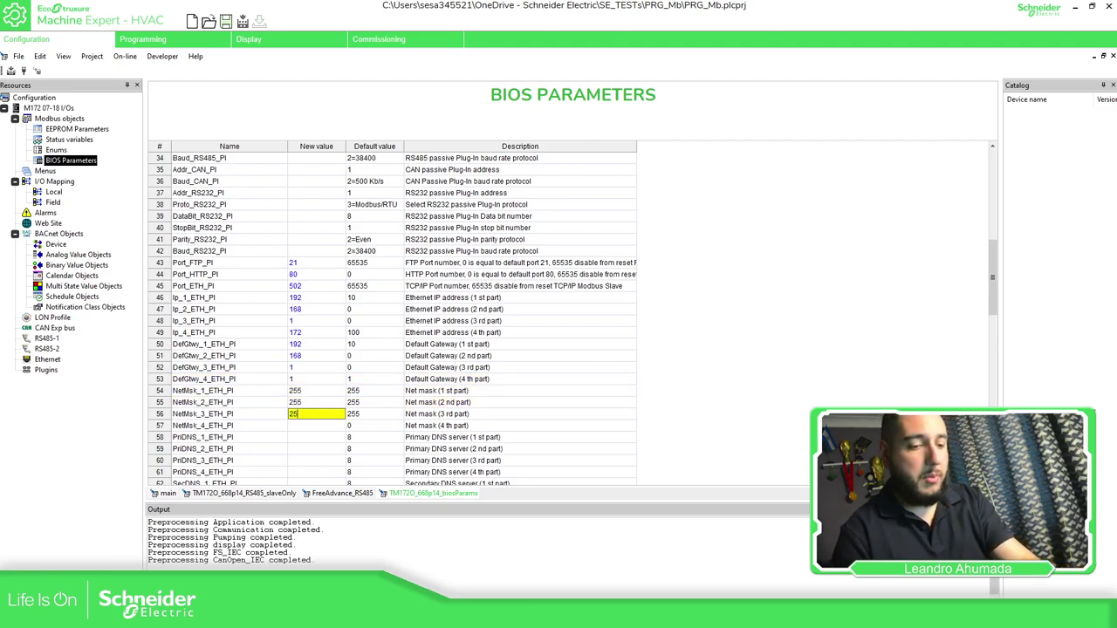
pyautogui.write('5')
pyautogui.press('Return')
# Step: Scroll back up the BIOS Parameters table and view the RS485-1 port configuration
pyautogui.scroll(4, 329, 256)
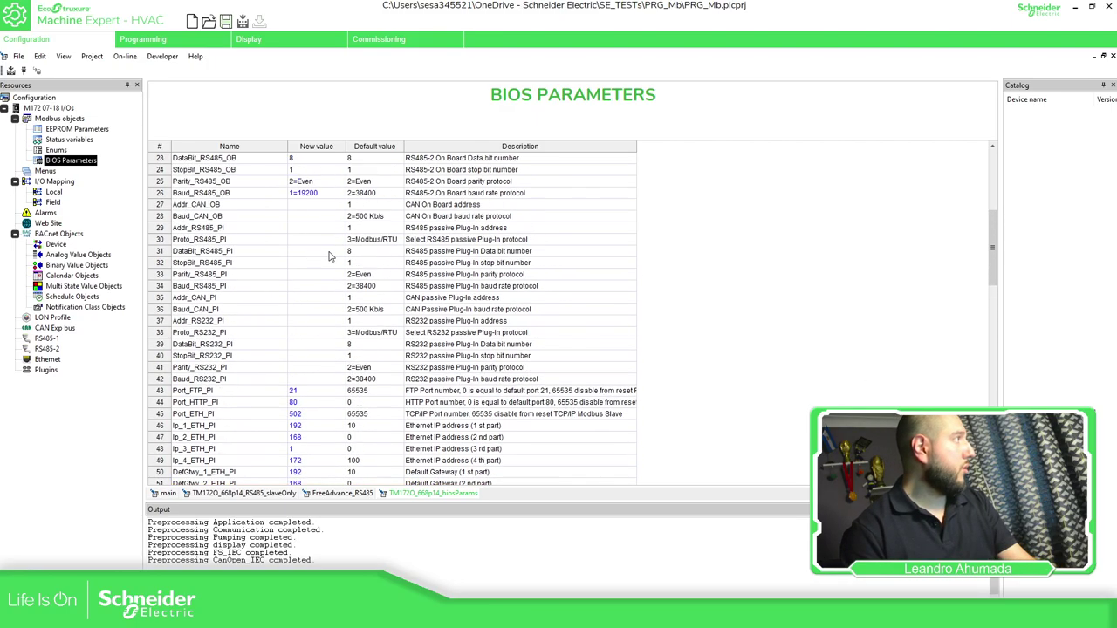
pyautogui.scroll(8, 329, 255)
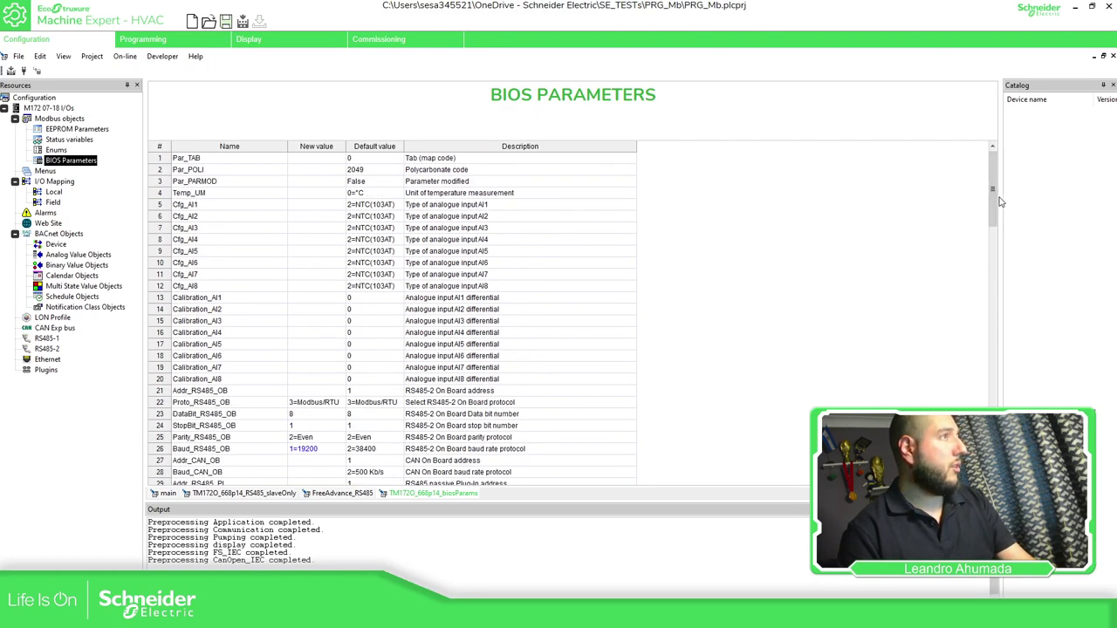
pyautogui.moveTo(995, 202); pyautogui.dragTo(995, 416)
pyautogui.scroll(4, 221, 246)
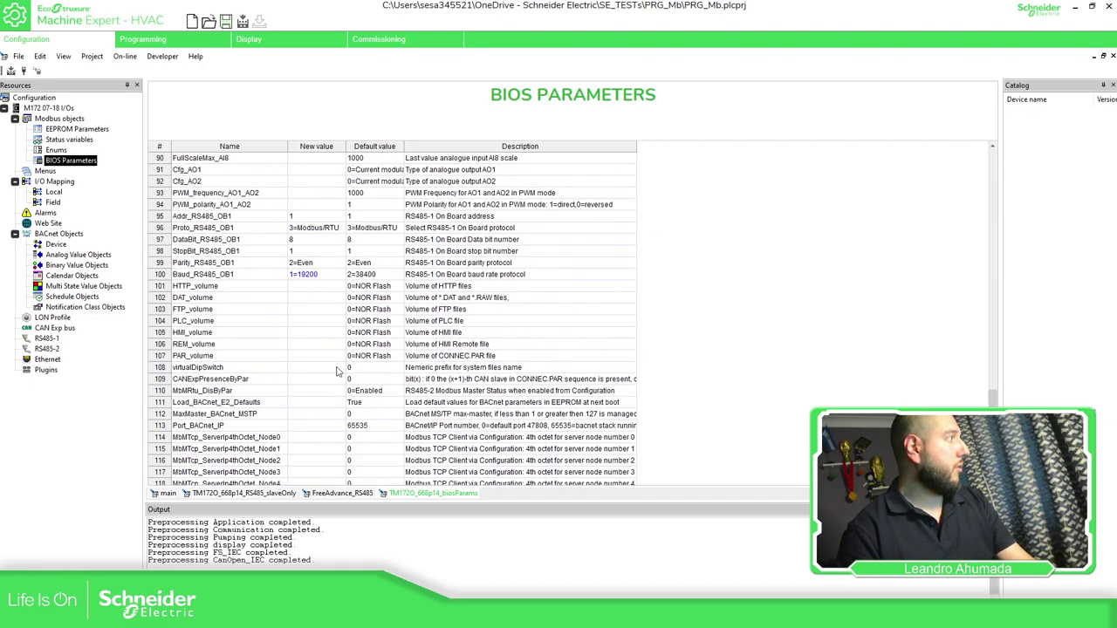
pyautogui.click(51, 338)
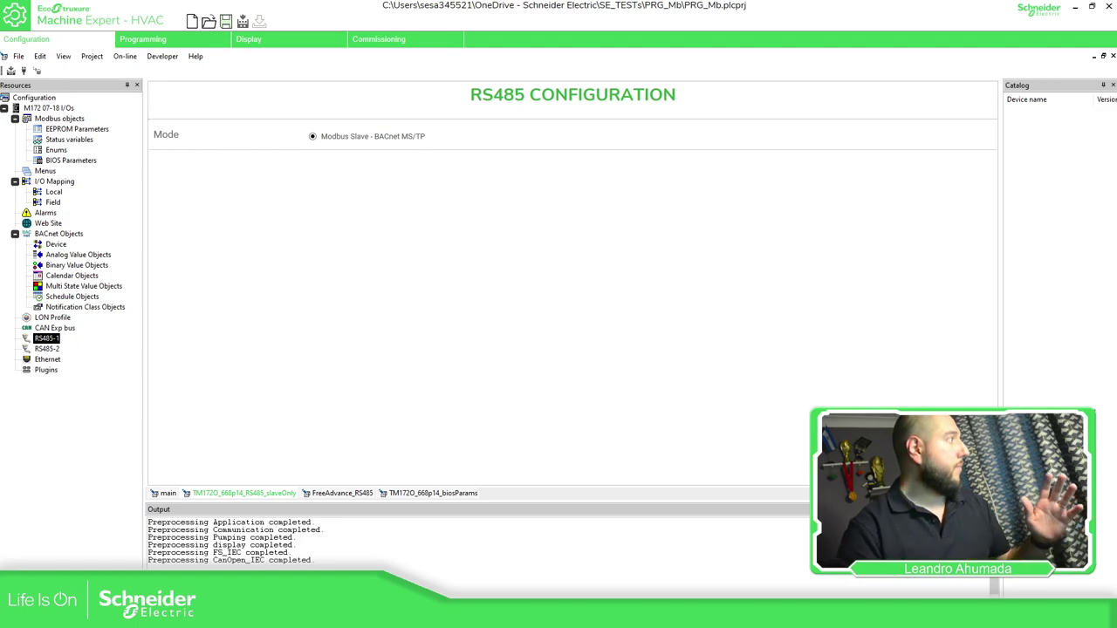
# Step: Select RS485-2 and choose Add from its context menu to browse the Device catalog
pyautogui.press('Down')
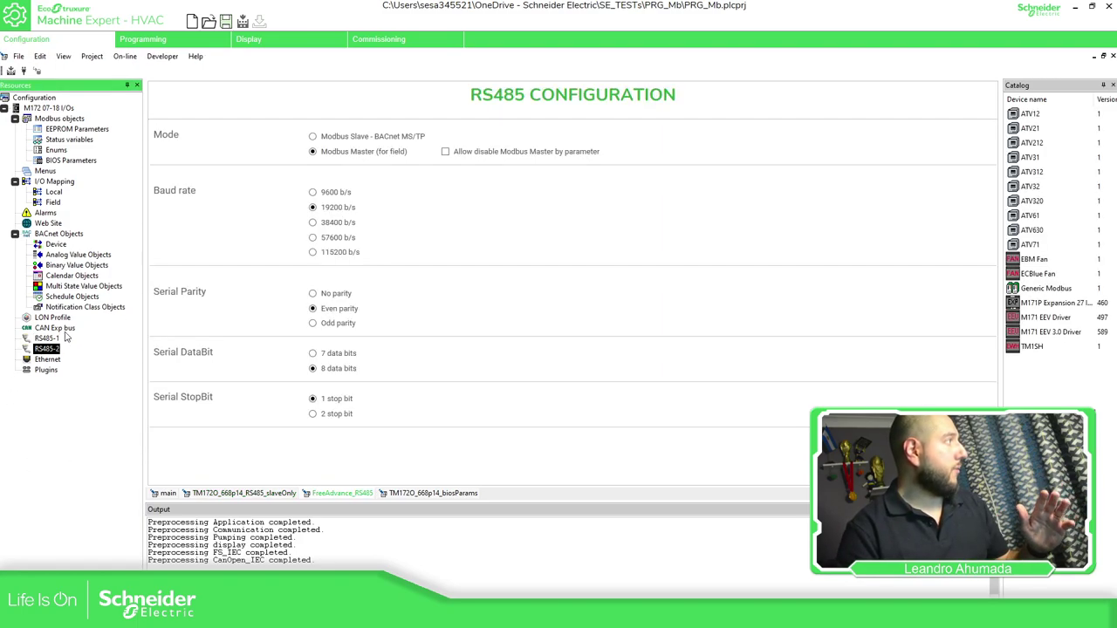
pyautogui.rightClick(50, 349)
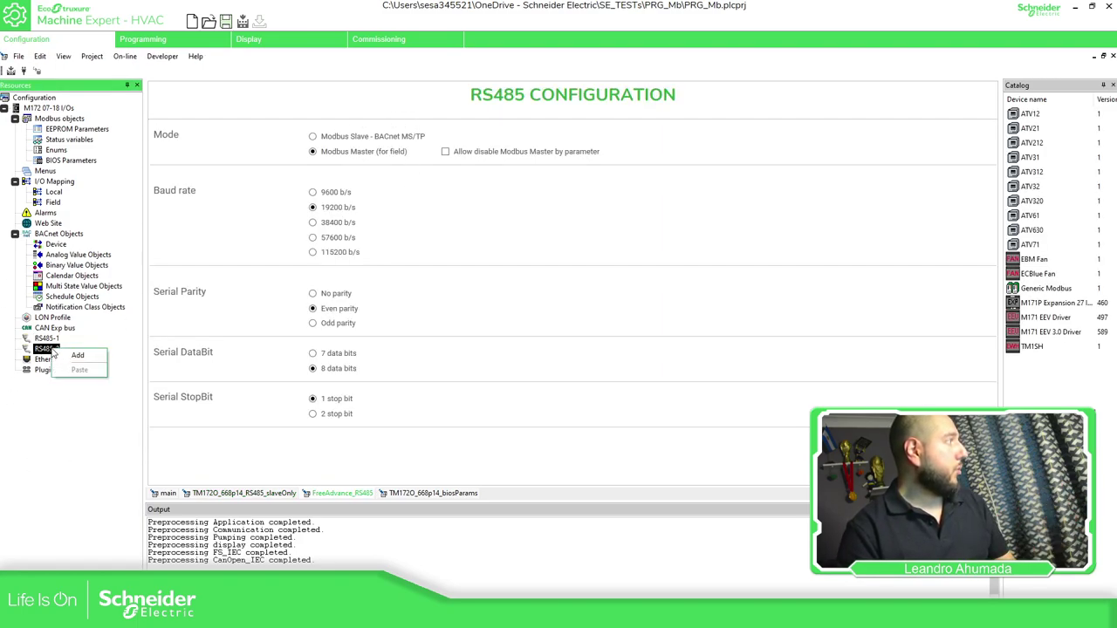
pyautogui.click(70, 356)
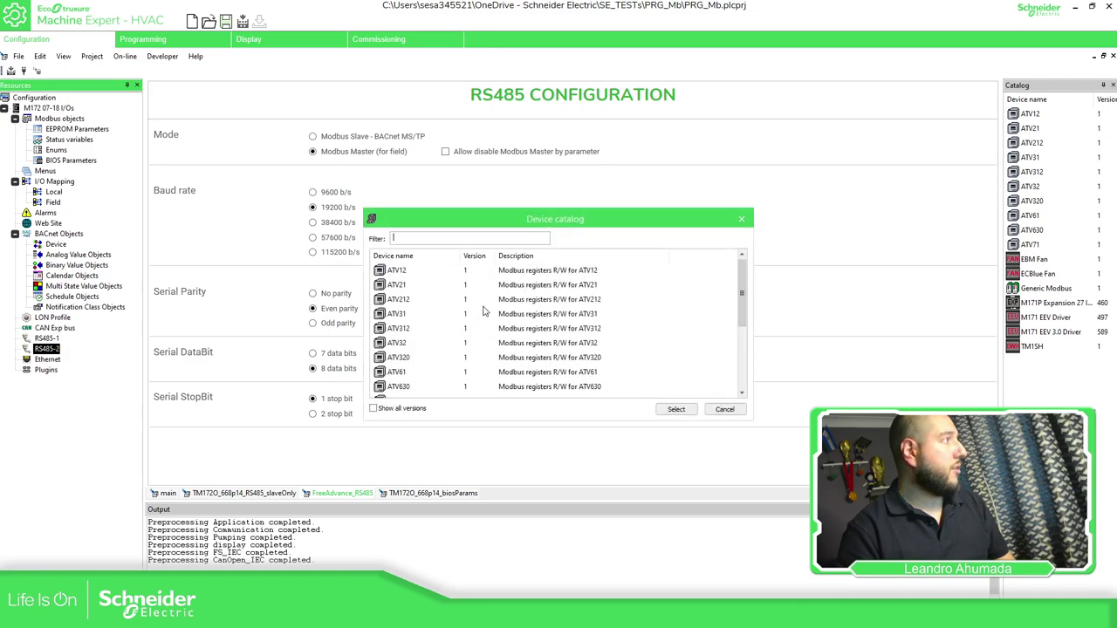
pyautogui.scroll(-3, 489, 314)
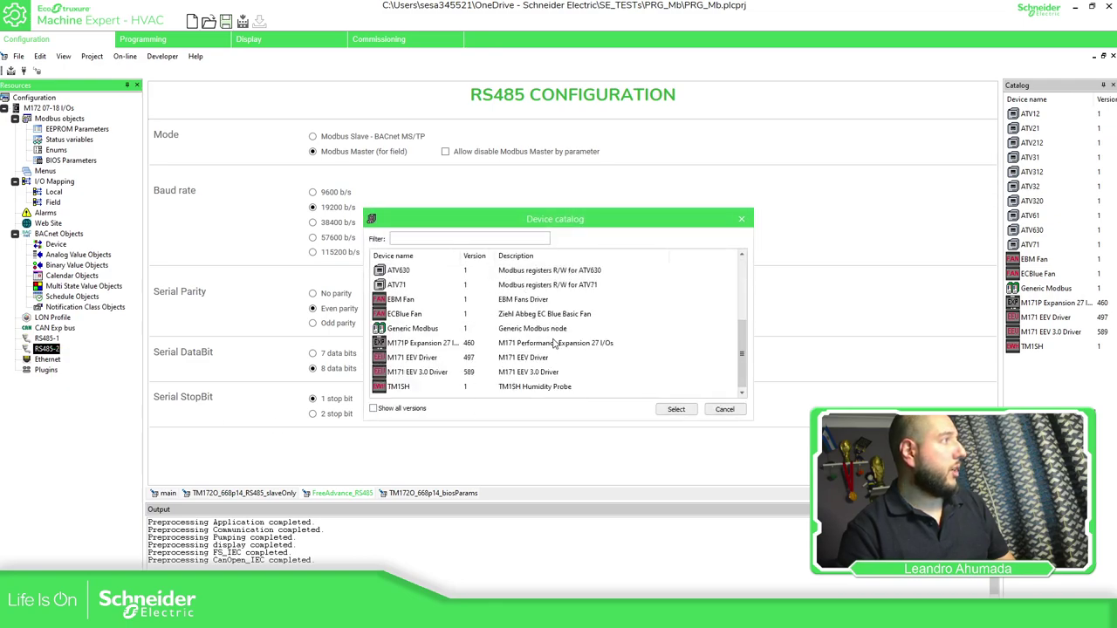
# Step: Close the device catalog, then in Programming expand Target > Target blocks and select sysMbMRTU_FC01 through sysMbMRTU_FC16
pyautogui.click(726, 410)
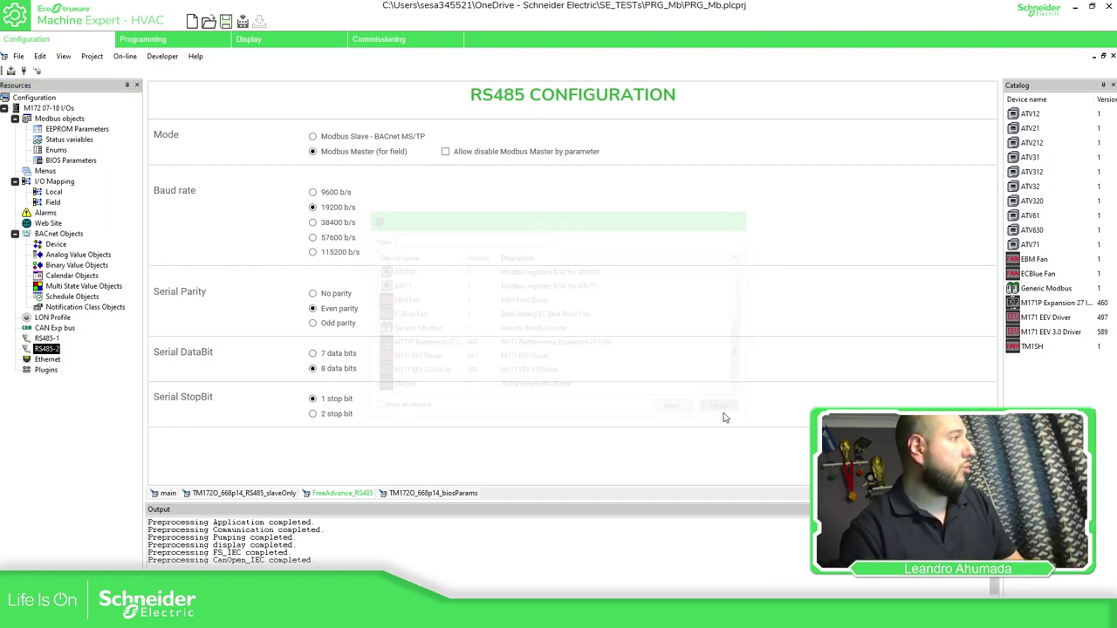
pyautogui.click(160, 39)
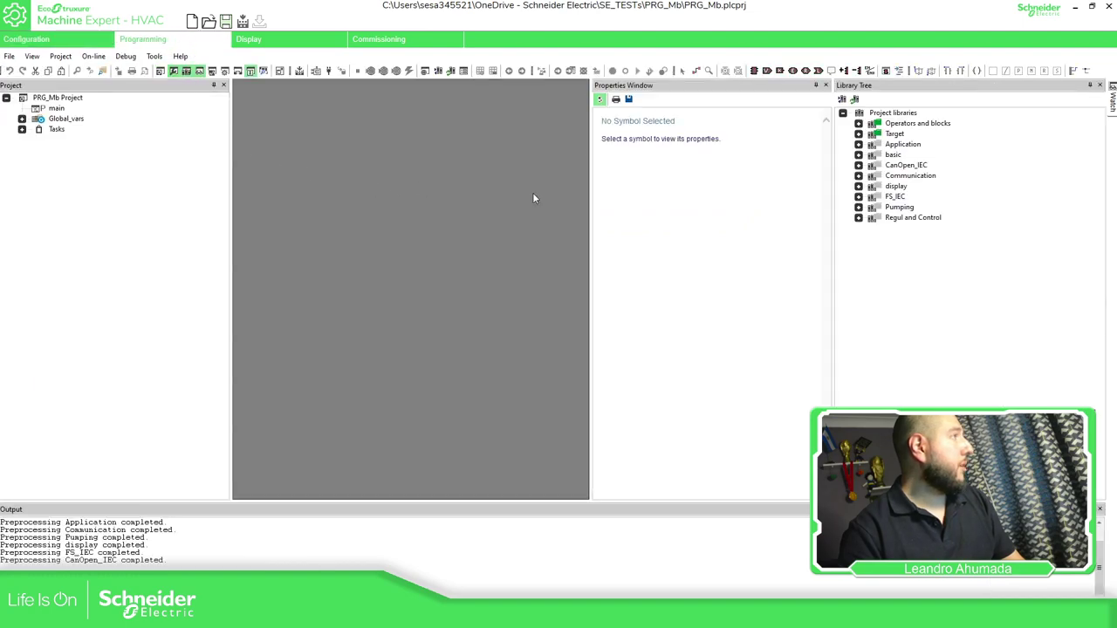
pyautogui.click(859, 133)
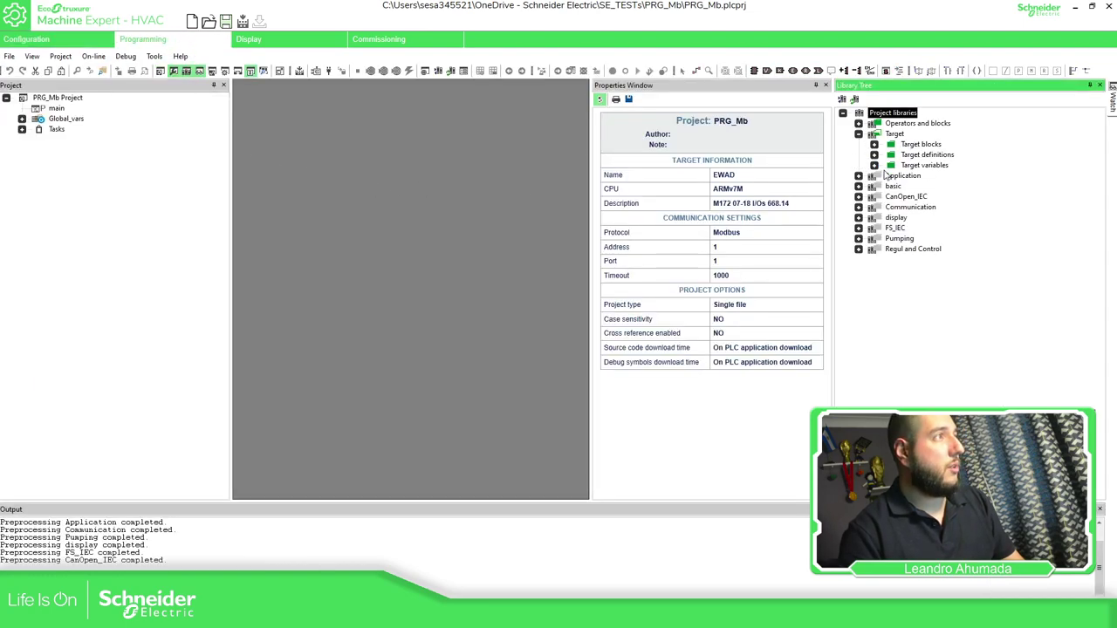
pyautogui.click(876, 145)
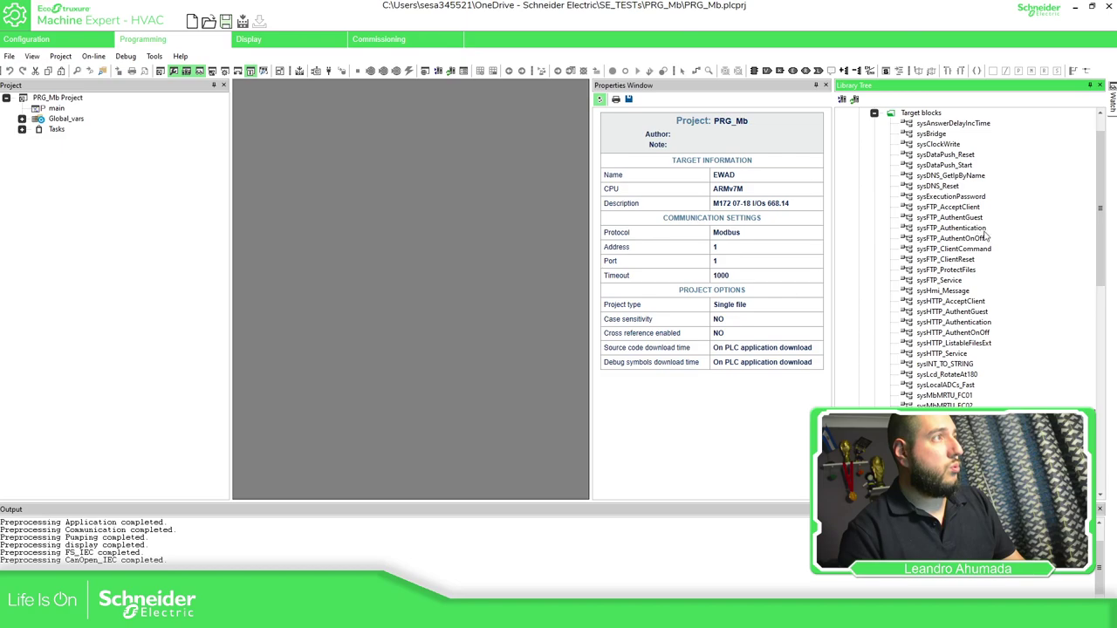
pyautogui.scroll(-3, 984, 232)
pyautogui.click(959, 301)
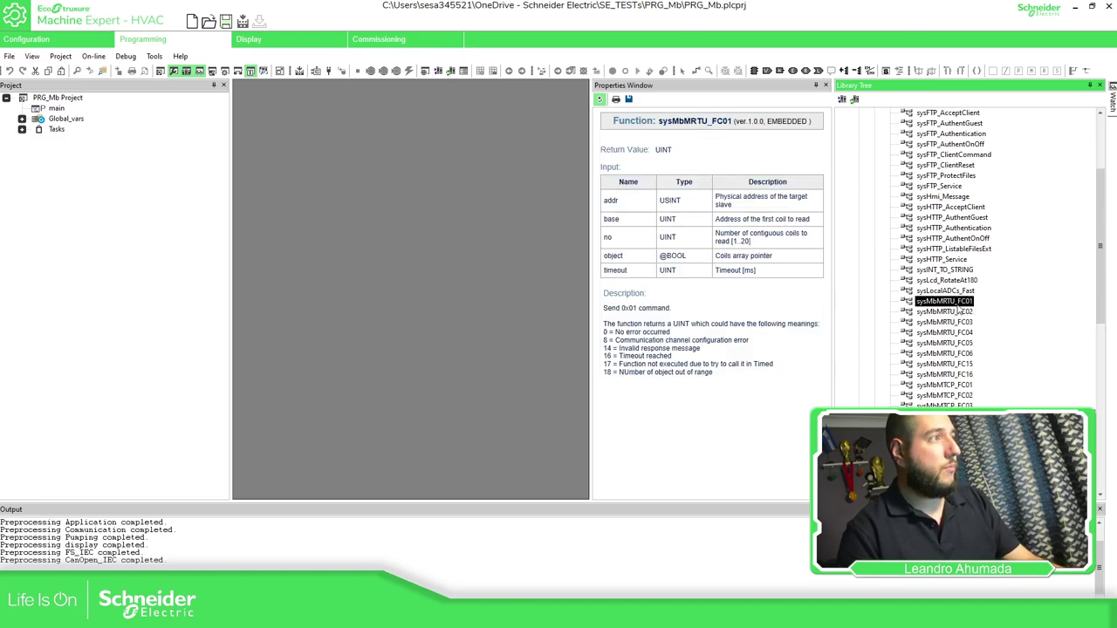
pyautogui.keyDown('shift'); pyautogui.click(969, 374); pyautogui.keyUp('shift')
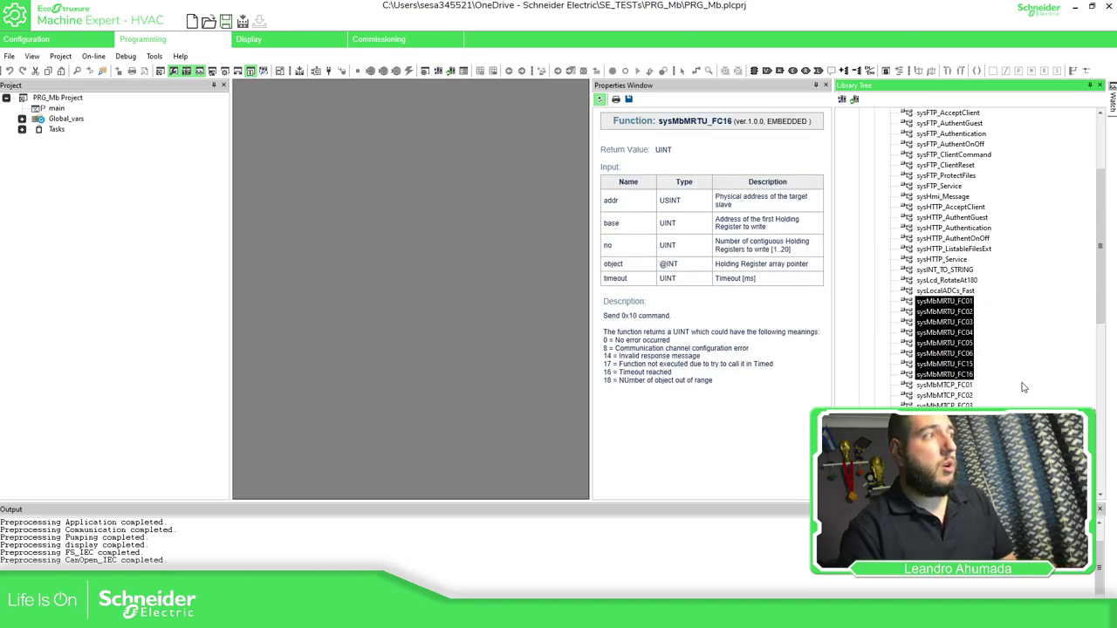